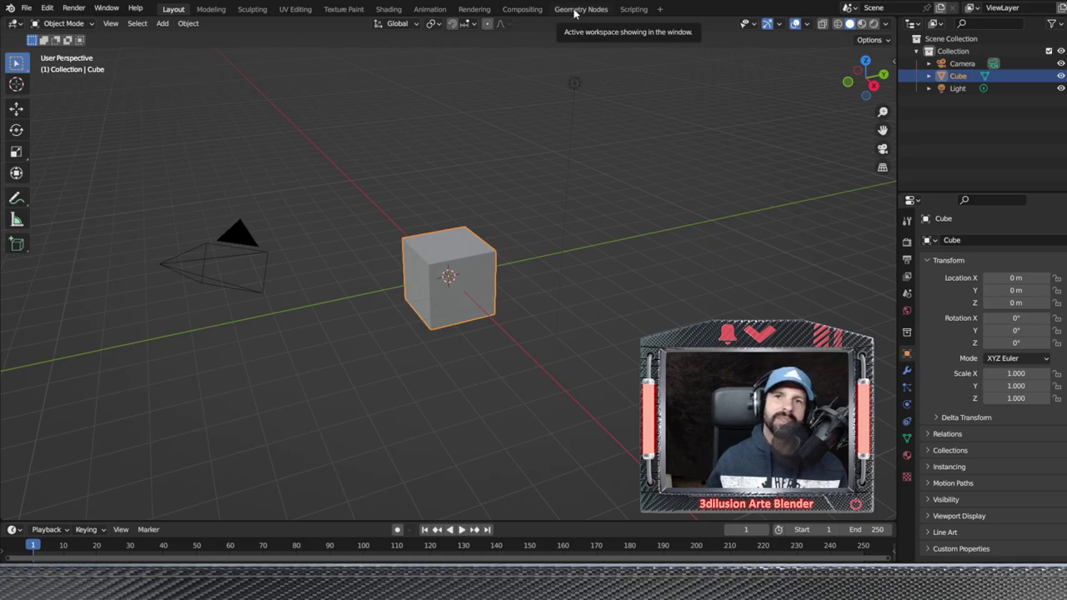
Switch from Layout to the Geometry Nodes workspace
click(573, 12)
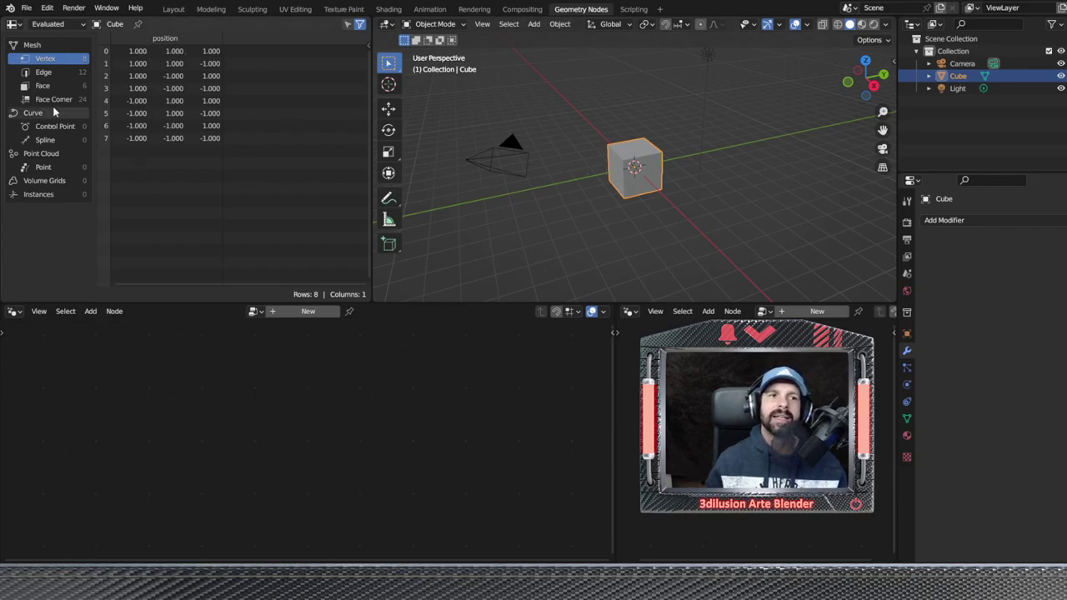
Show the cube's six faces in the spreadsheet instead of its vertices
click(44, 86)
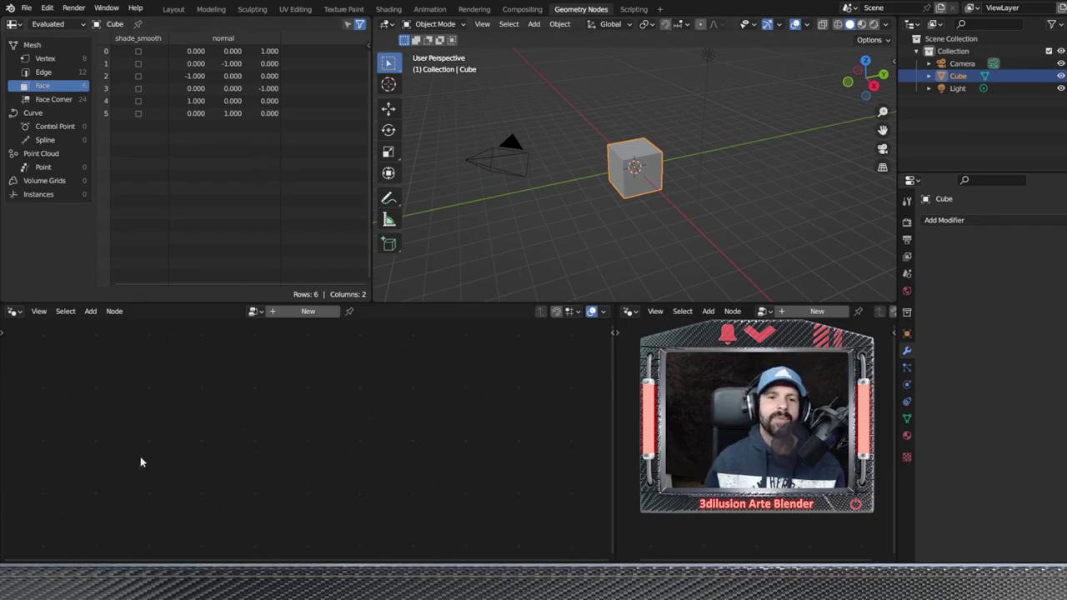
Create a new geometry node tree for the cube
click(323, 311)
Zoom into the new node tree and move the Group Input node left
scroll(440, 493, up, 2)
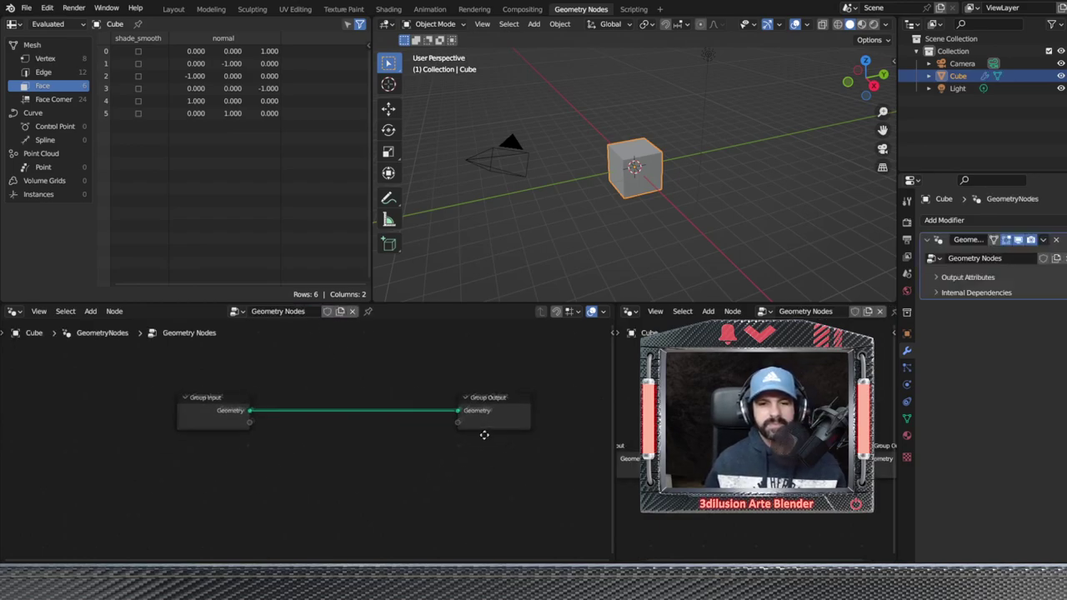
scroll(492, 447, up, 1)
scroll(487, 445, up, 1)
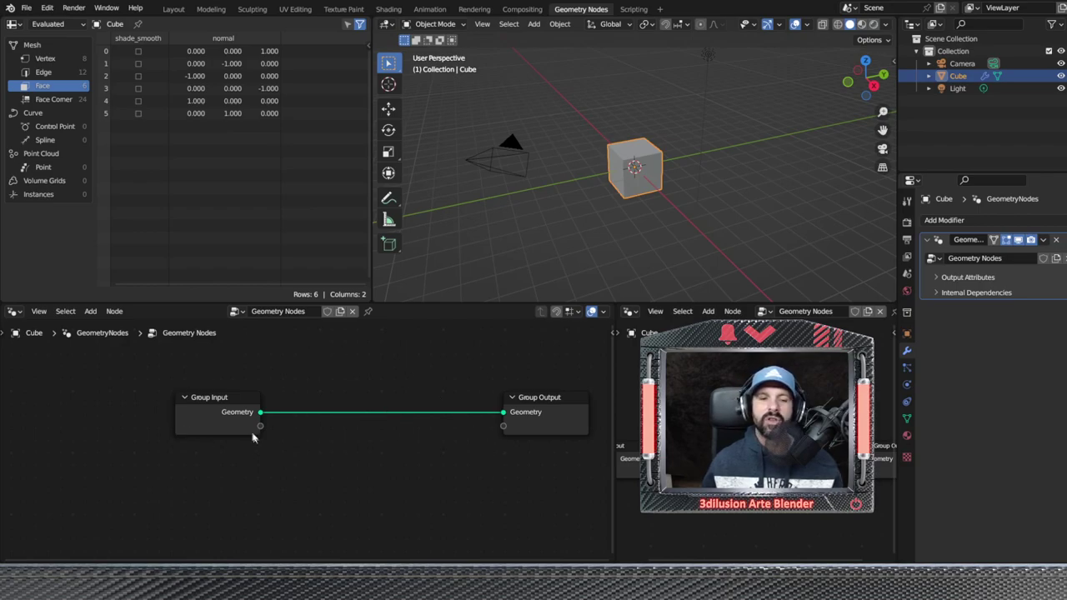
drag(217, 398, 123, 398)
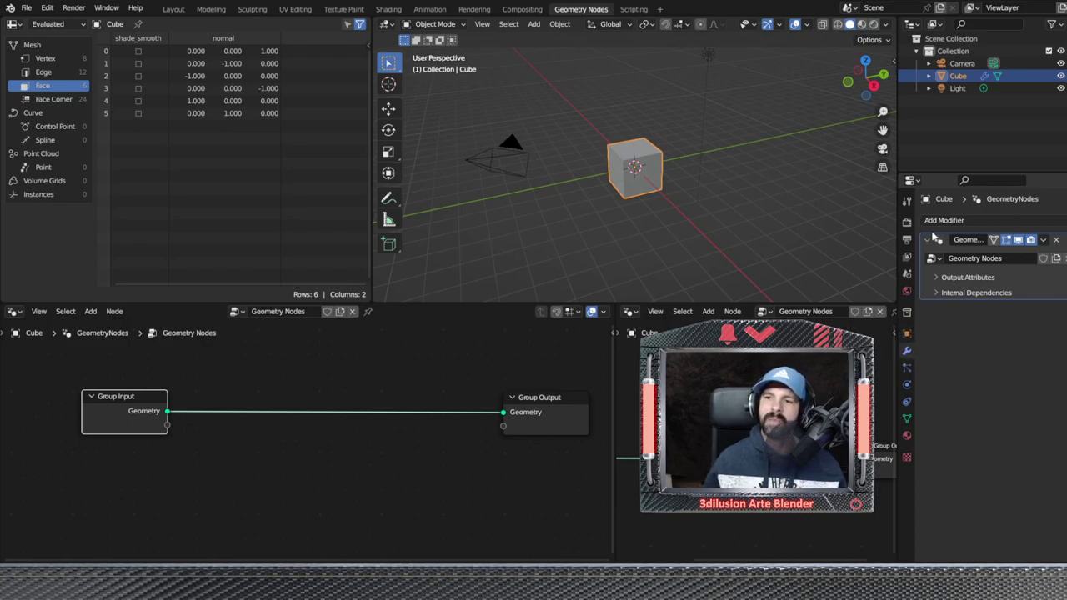
Expand the output attributes and internal dependencies details to inspect them, then collapse them again
click(946, 280)
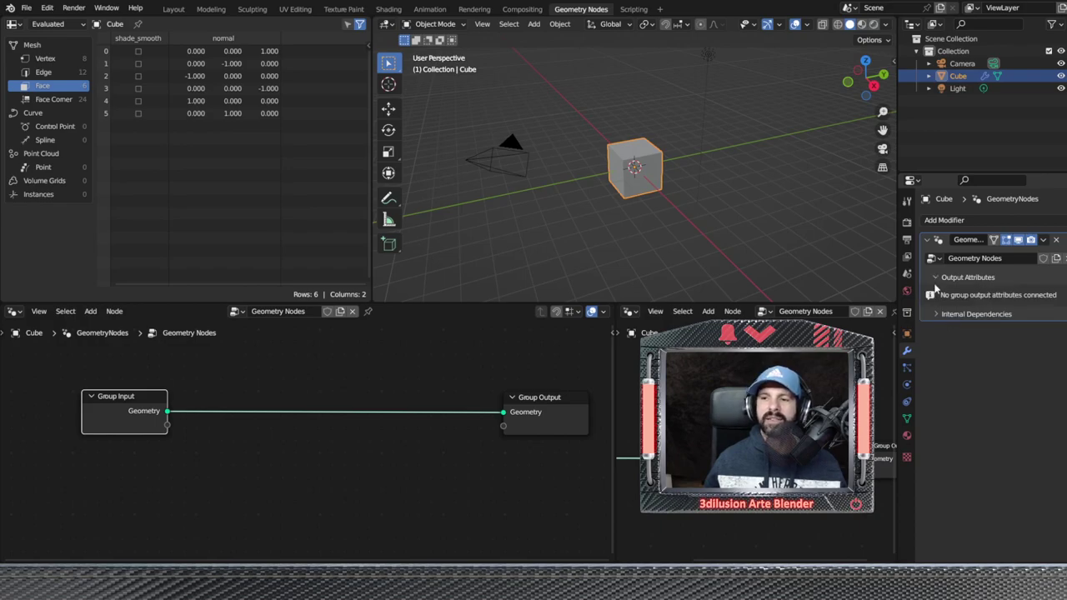
click(936, 315)
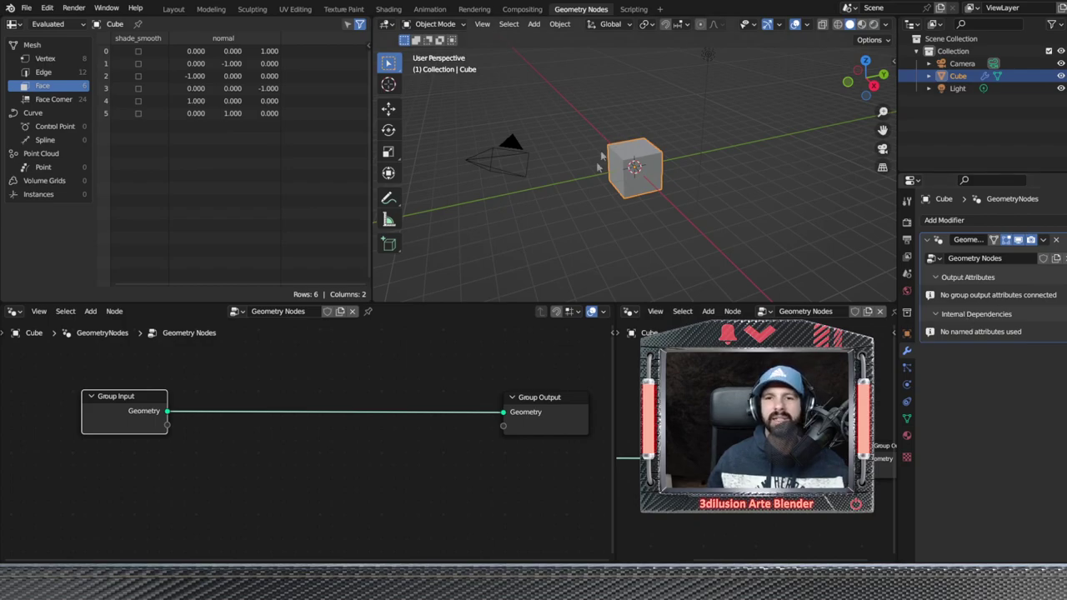
click(413, 497)
click(937, 315)
click(935, 278)
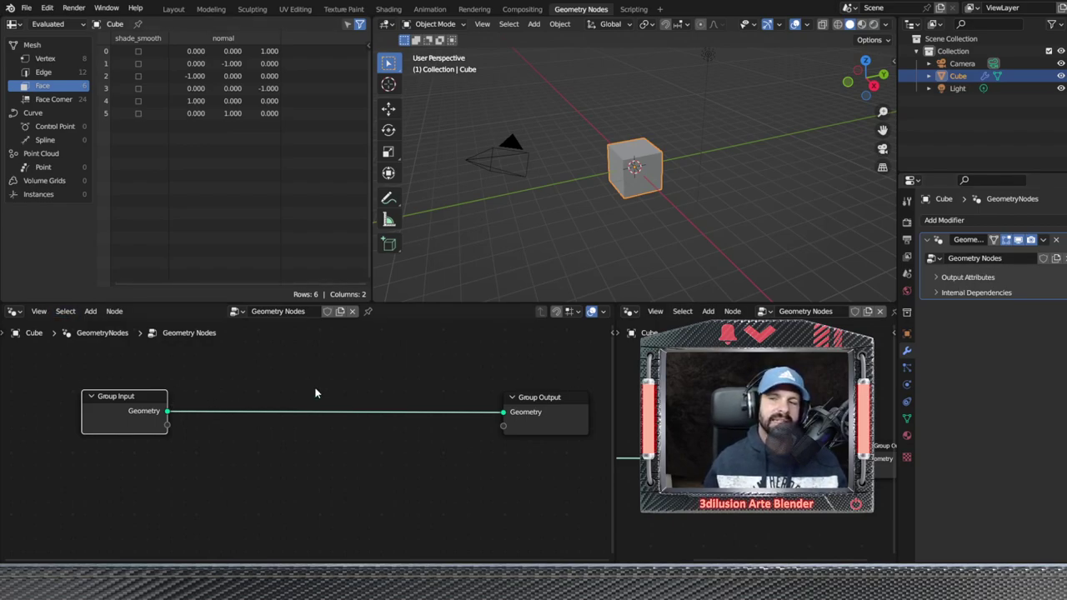
shift+scroll(349, 453, down, 1)
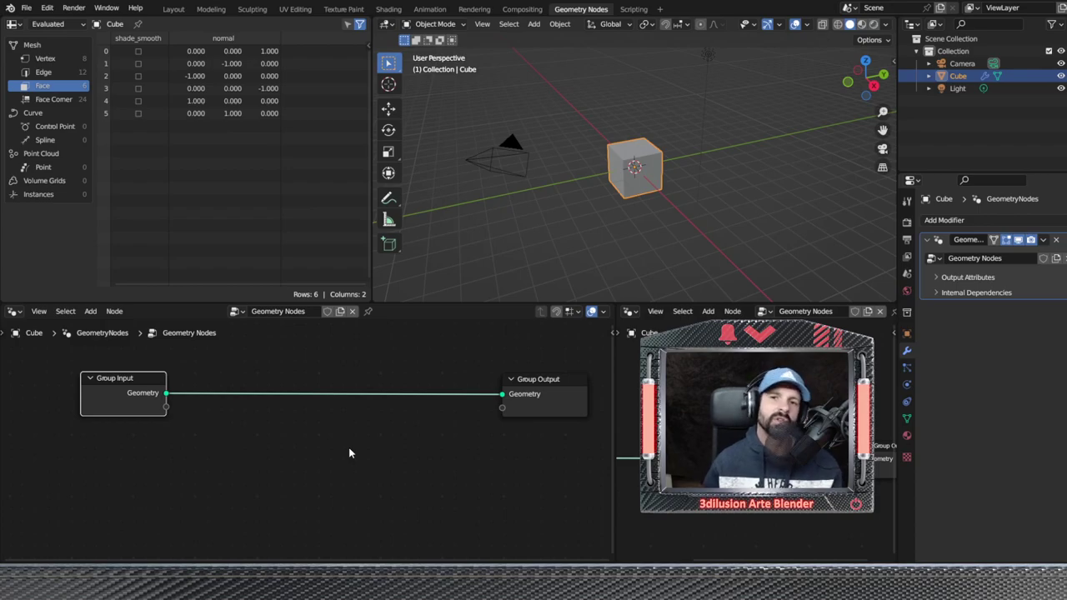
key(shift+a)
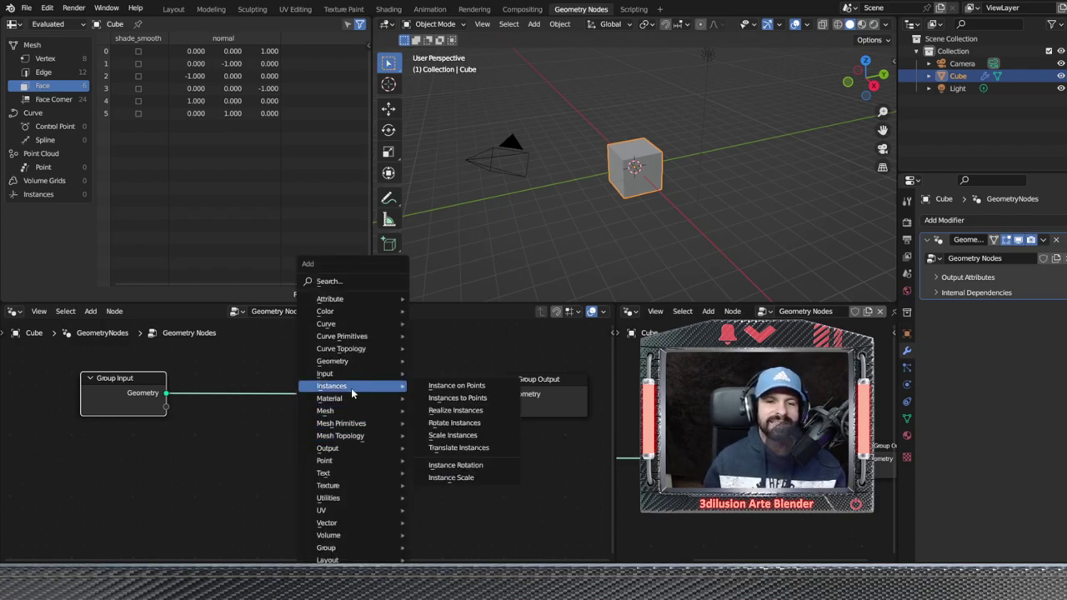
Drop an Instance on Points node onto the Group Input–Group Output link and frame all nodes
click(442, 387)
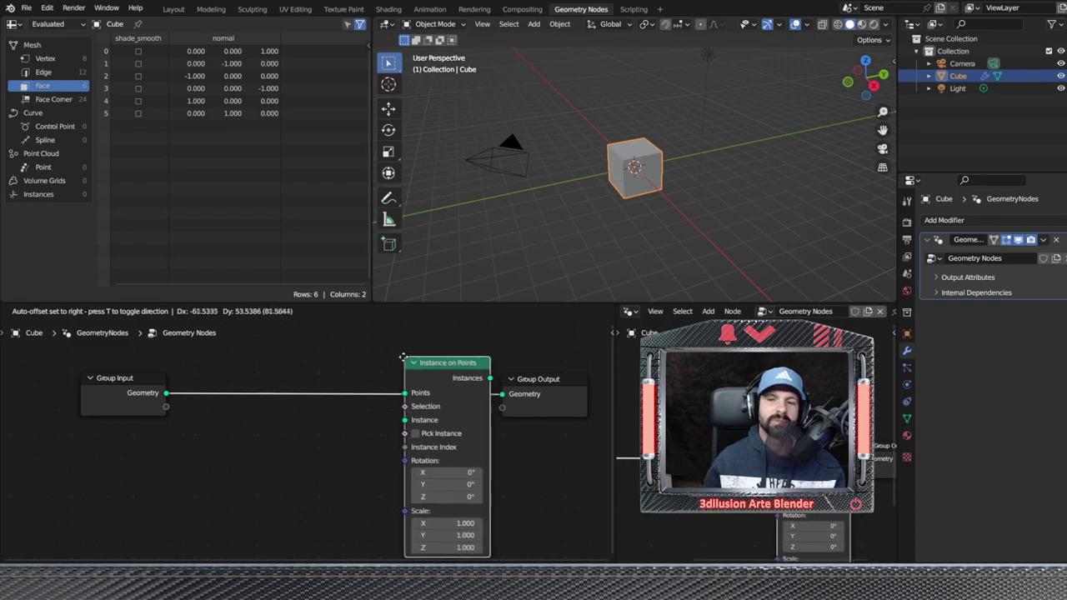
click(371, 357)
middle_drag(488, 482, 534, 473)
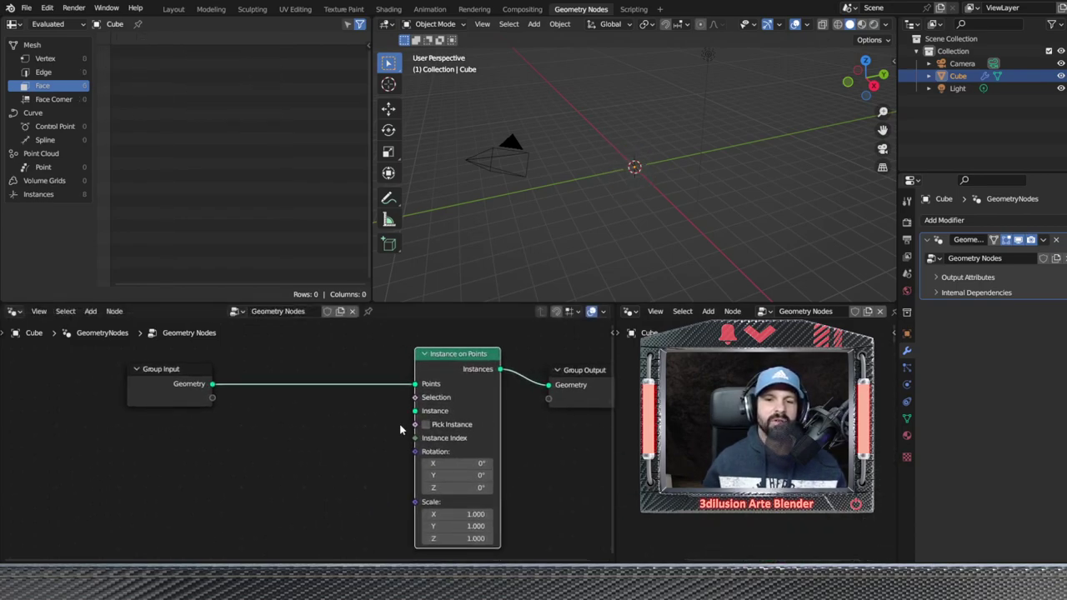
middle_drag(400, 429, 460, 431)
drag(231, 373, 131, 374)
key(Home)
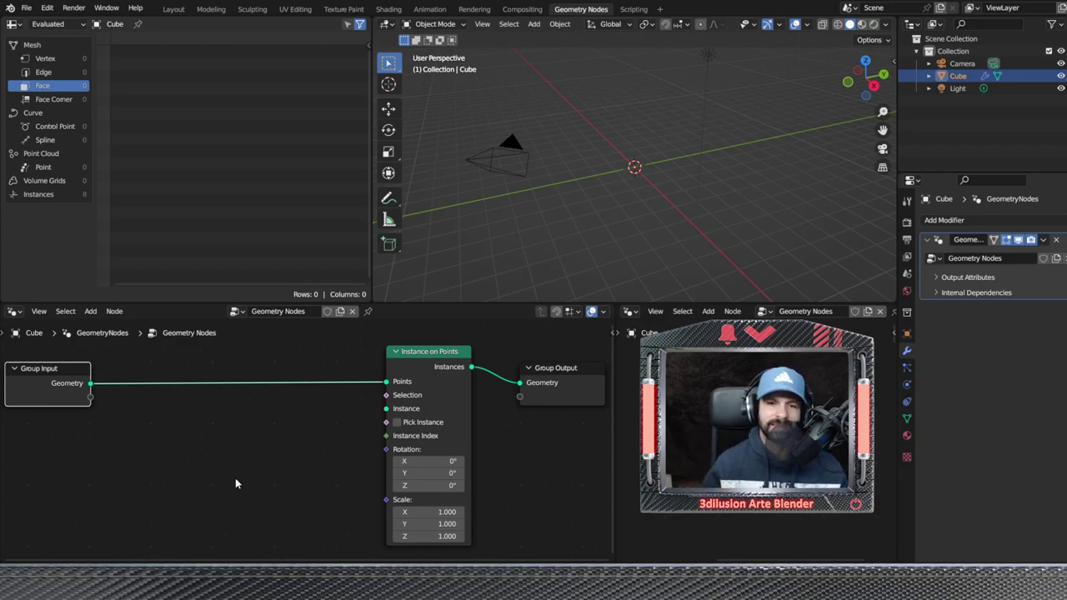
key(shift+a)
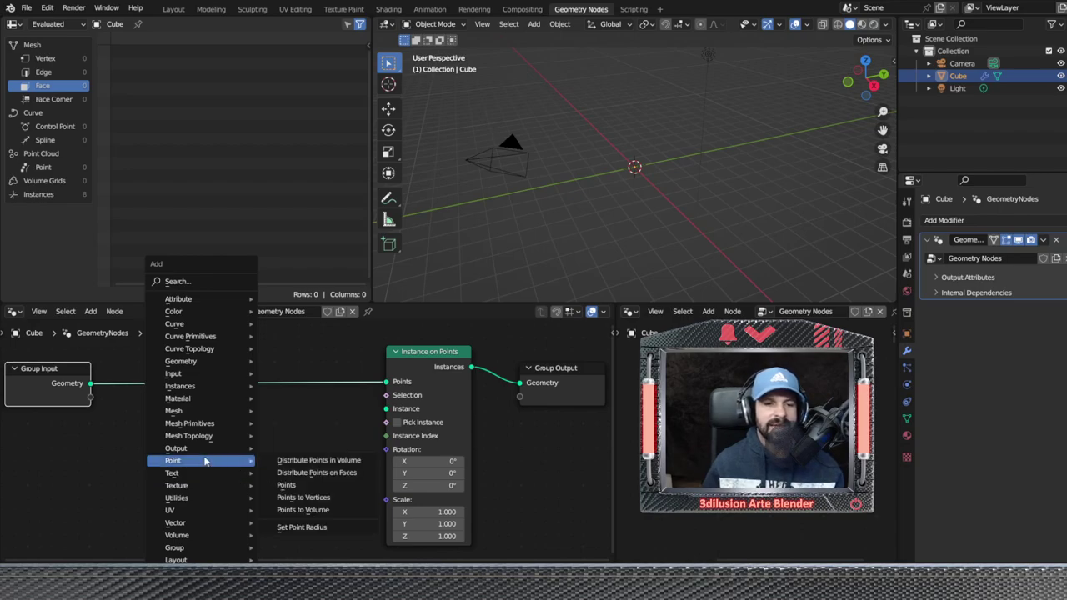
Add a Cone node and connect its Mesh to the Instance input of Instance on Points
mouse_move(174, 411)
click(282, 425)
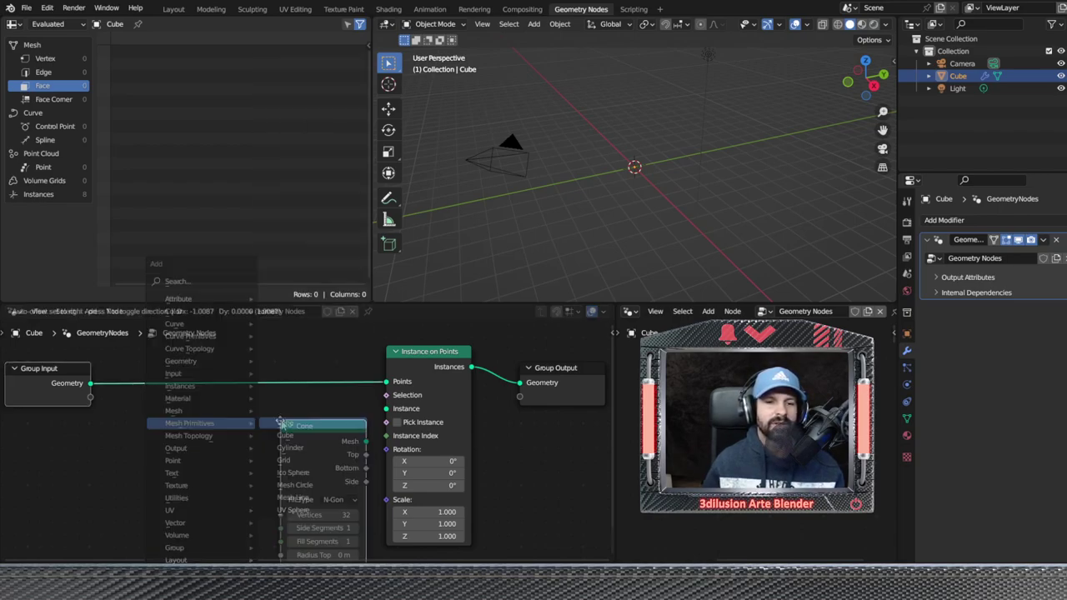
drag(272, 443, 385, 408)
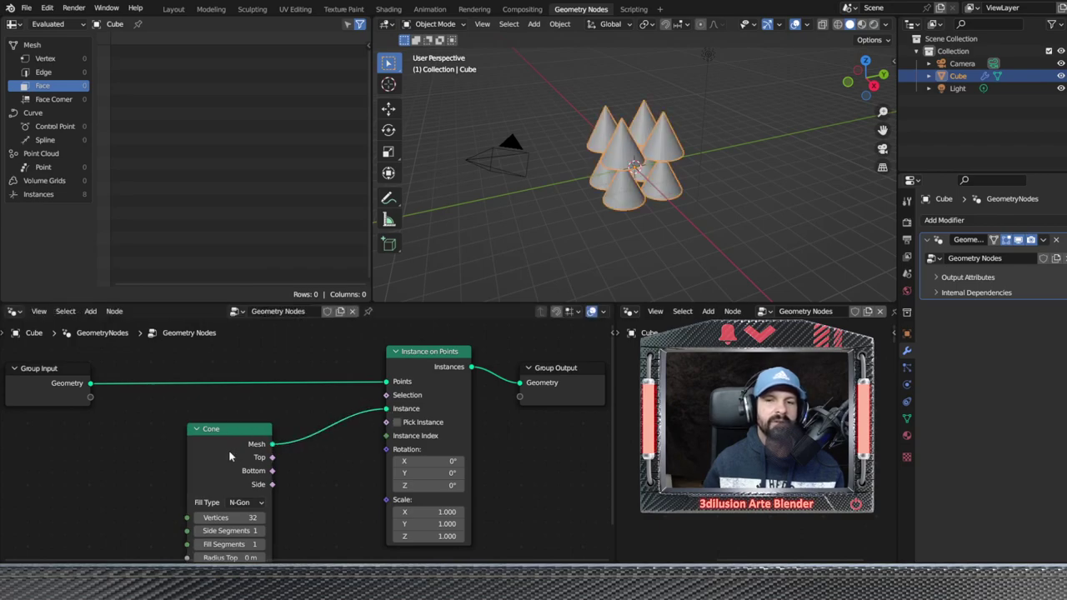
middle_drag(581, 191, 588, 166)
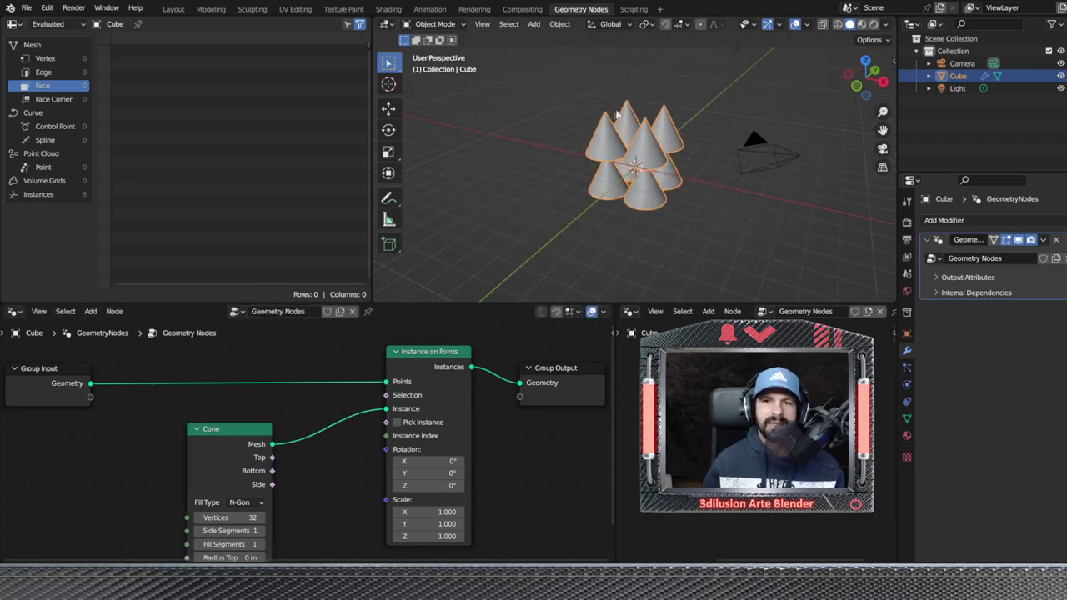
middle_drag(624, 171, 653, 169)
Undo a stray loop cut and unlink Group Input geometry from the instance Points
key(ctrl+r)
click(636, 157)
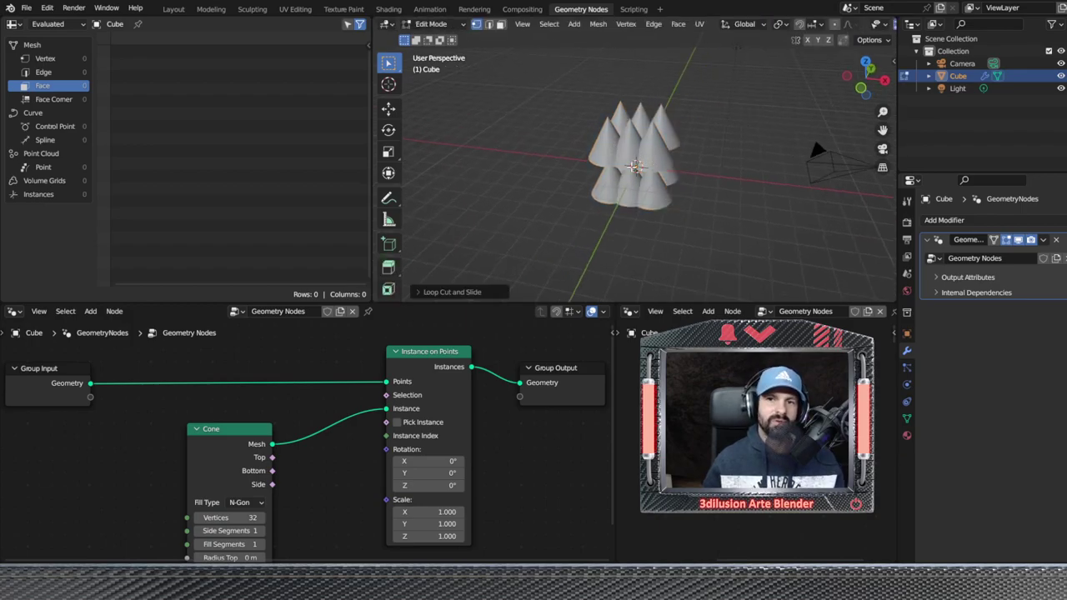
key(ctrl+z)
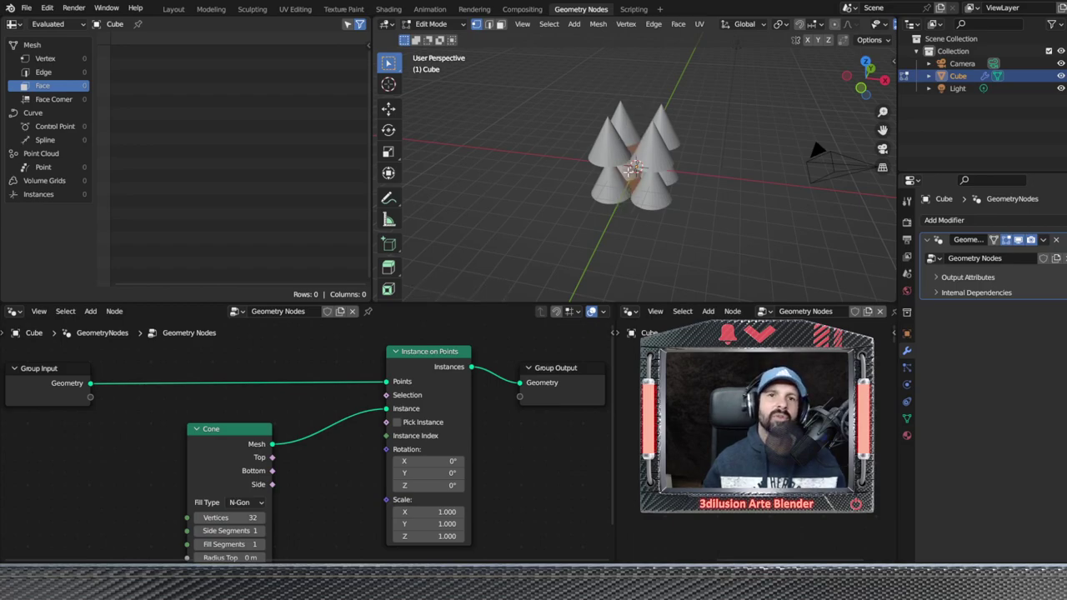
scroll(400, 397, down, 2)
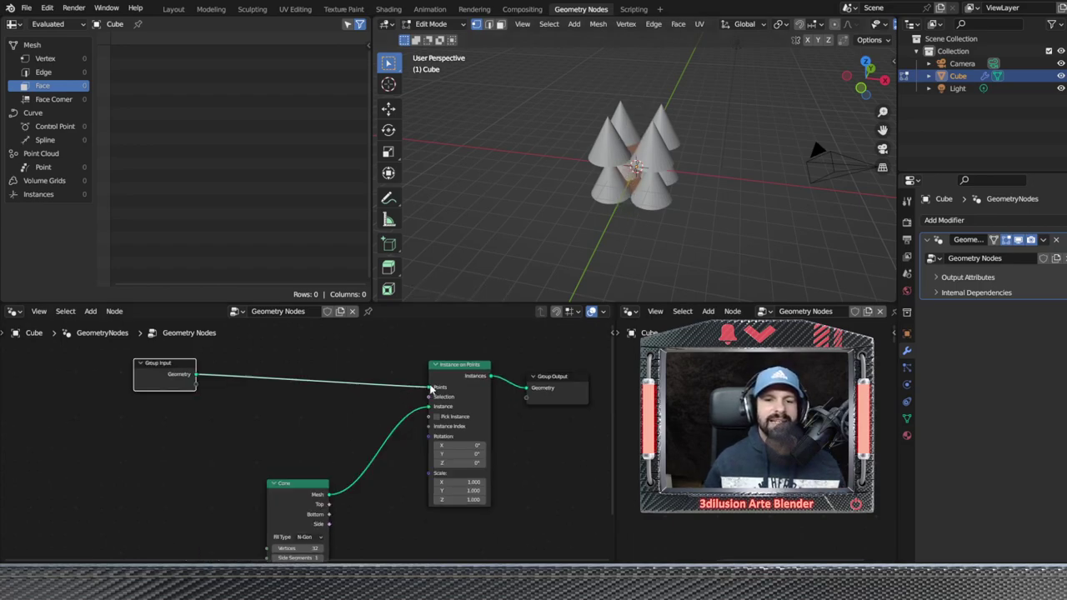
drag(431, 388, 276, 393)
drag(169, 371, 83, 379)
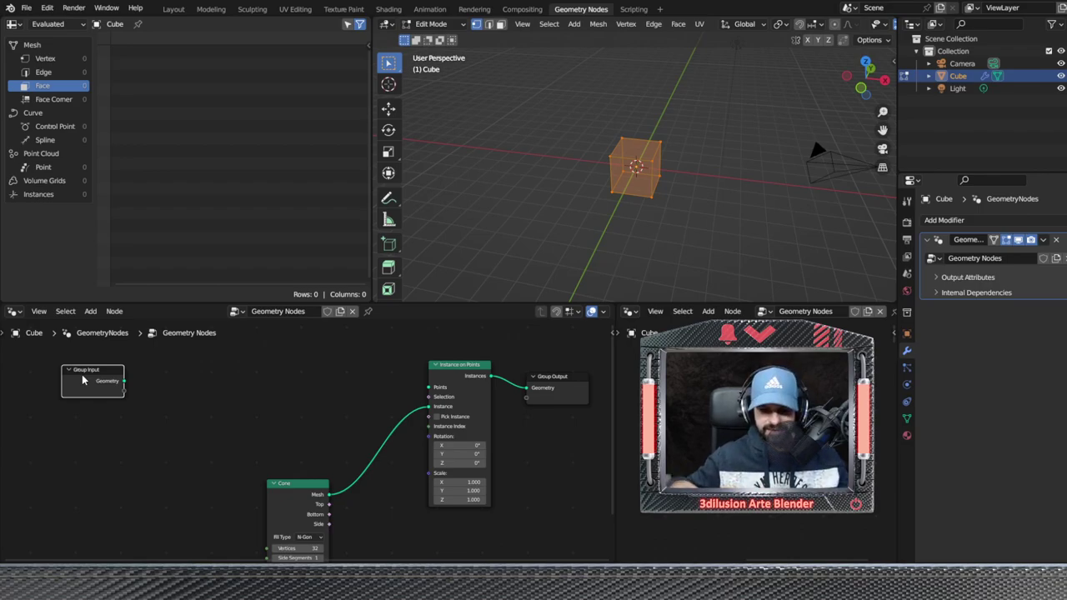
Add a 3×3 Grid node and link its Mesh to Points, giving nine cone instances
key(shift+a)
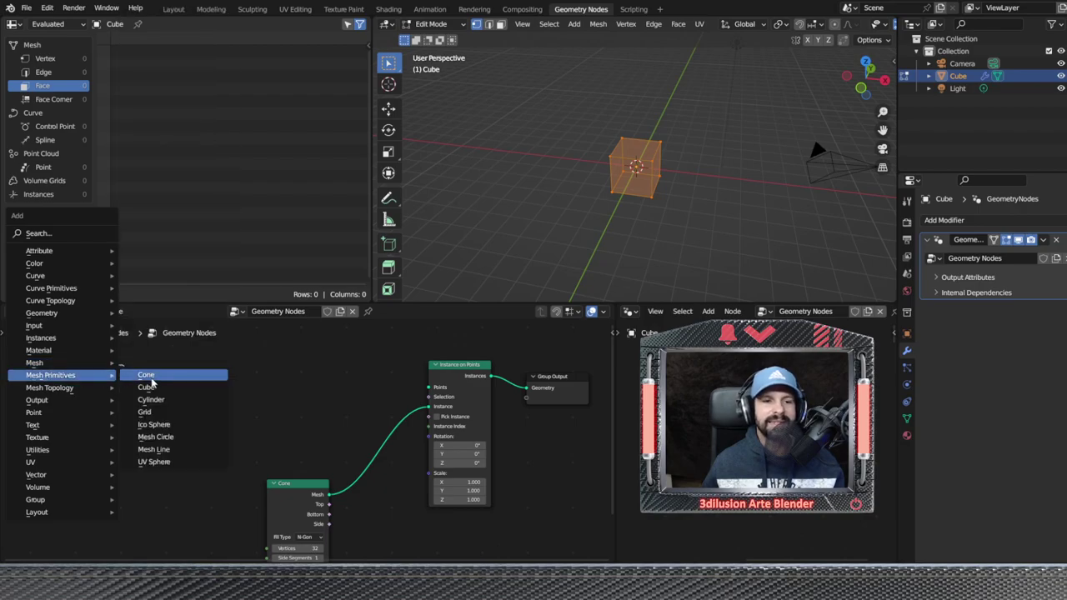
click(145, 411)
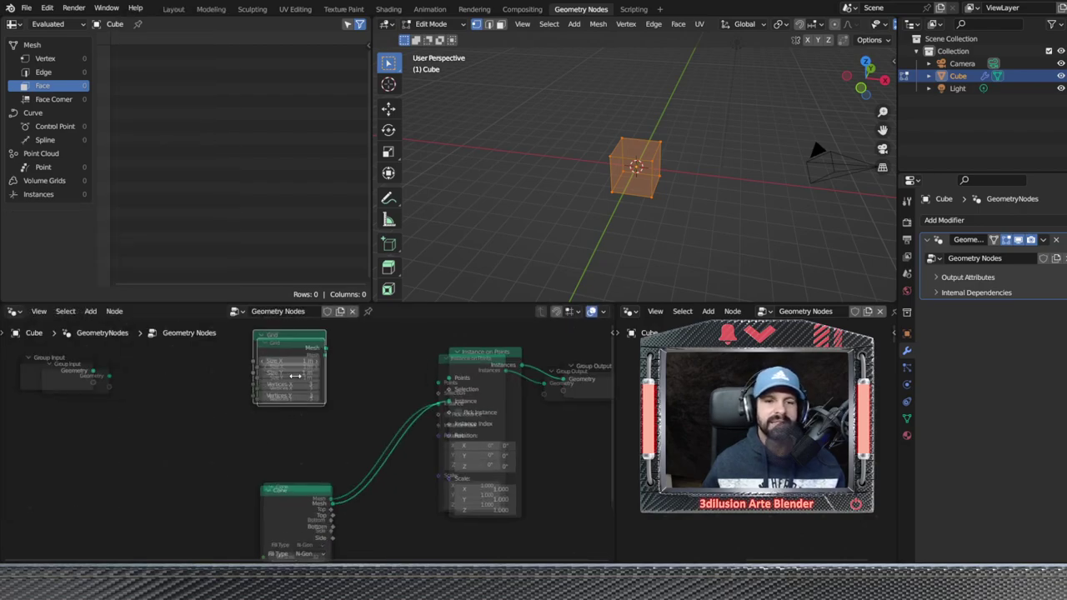
click(295, 376)
scroll(340, 362, up, 2)
drag(325, 384, 458, 416)
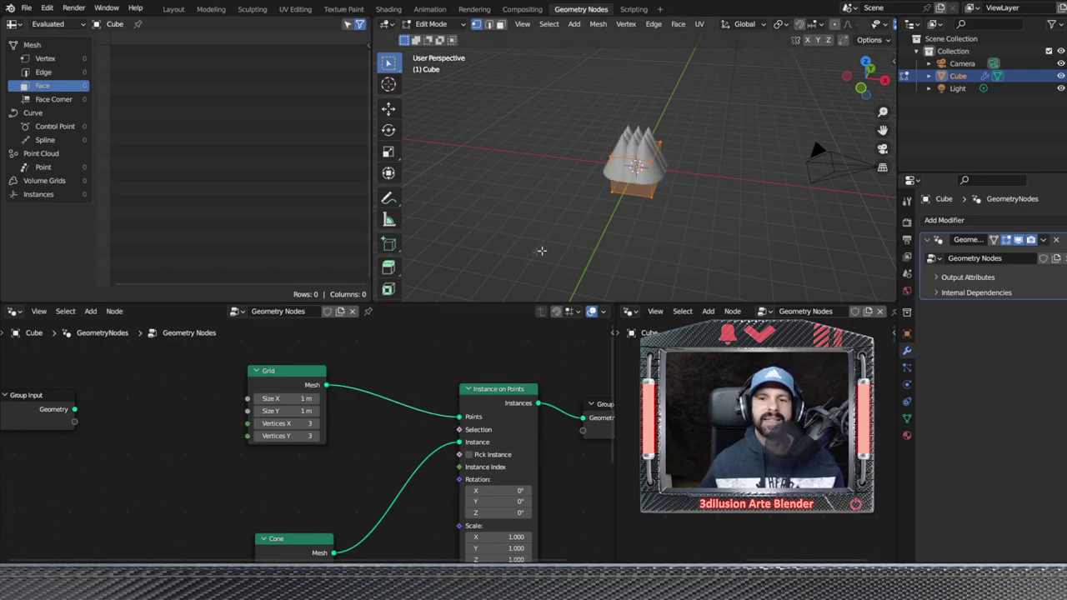
middle_drag(540, 251, 516, 253)
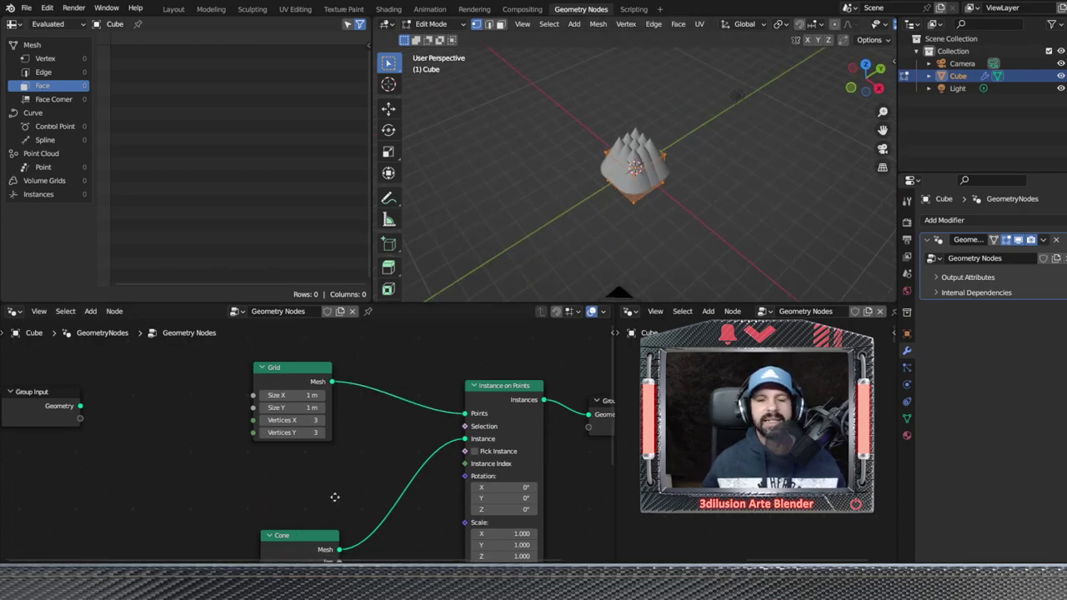
middle_drag(334, 500, 406, 488)
key(Home)
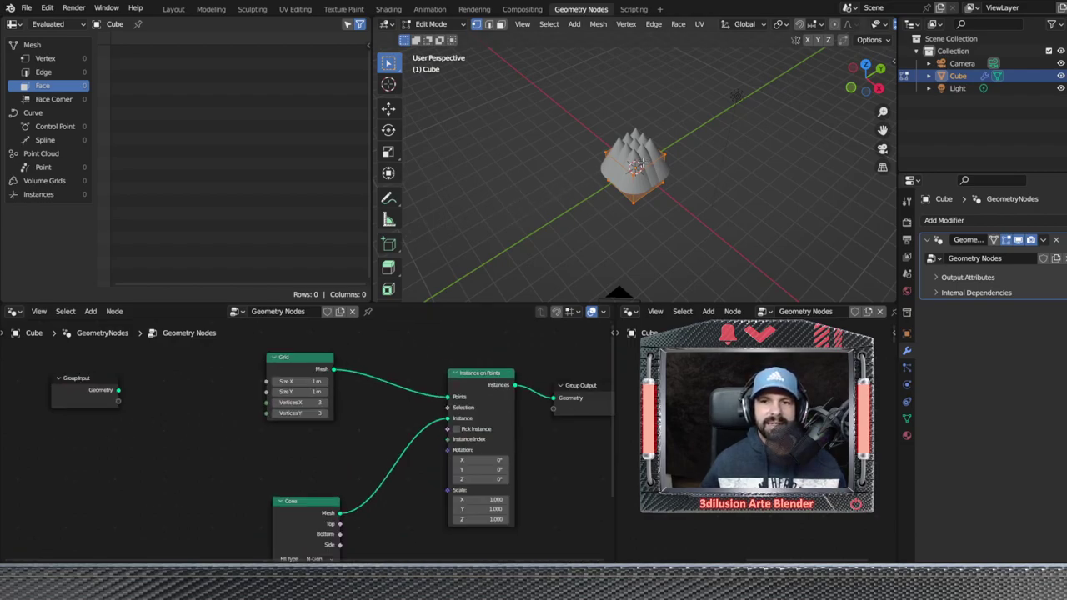
drag(314, 501, 317, 454)
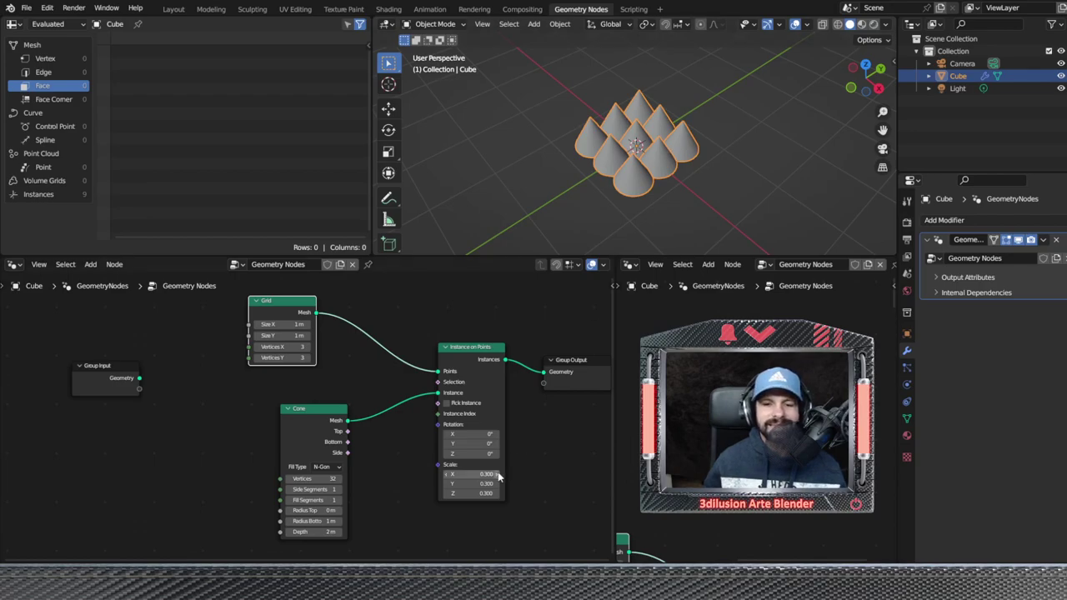
Set the Instance on Points scale to 0.1 on all three axes
click(454, 468)
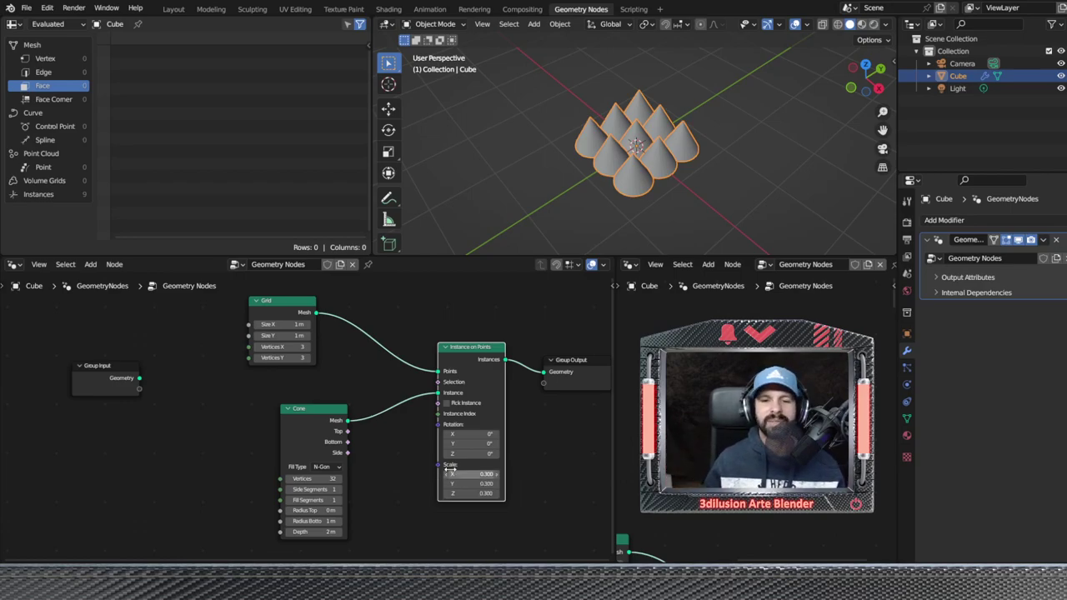
mouse_move(450, 468)
mouse_down()
mouse_move(450, 493)
mouse_move(479, 473)
mouse_up()
text(0)
key(Return)
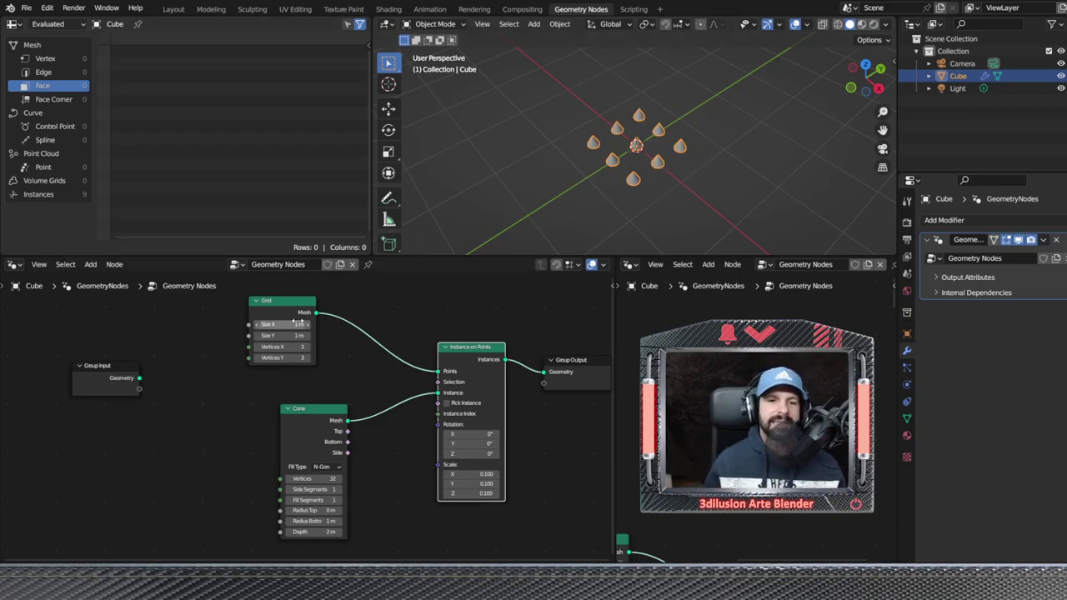
Raise the Grid vertices to 5 in X and 6 in Y
scroll(281, 384, up, 2)
middle_drag(281, 383, 292, 410)
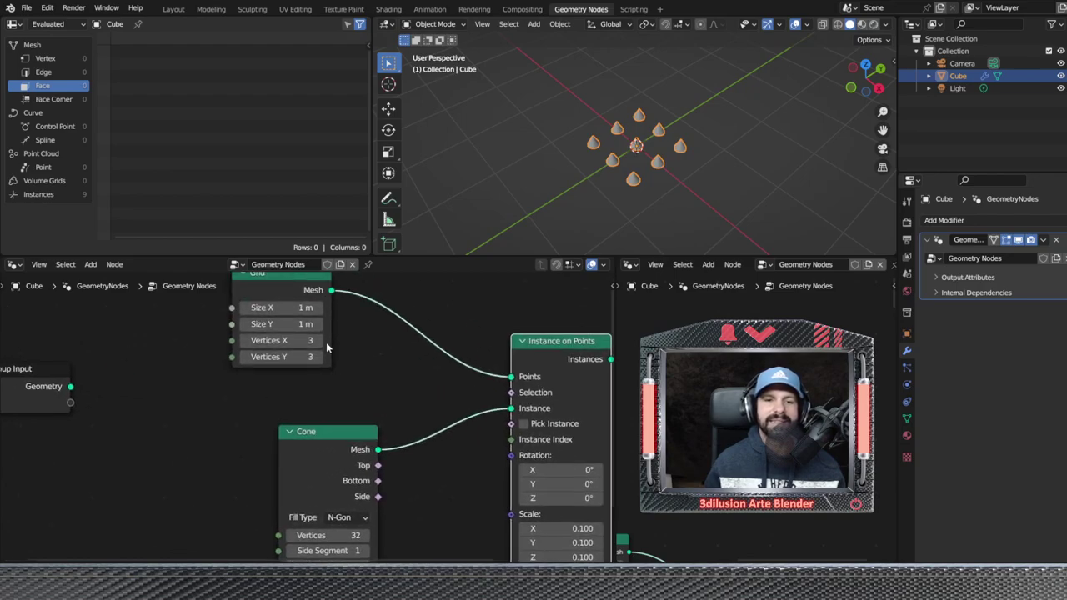
click(317, 340)
click(317, 340)
click(317, 356)
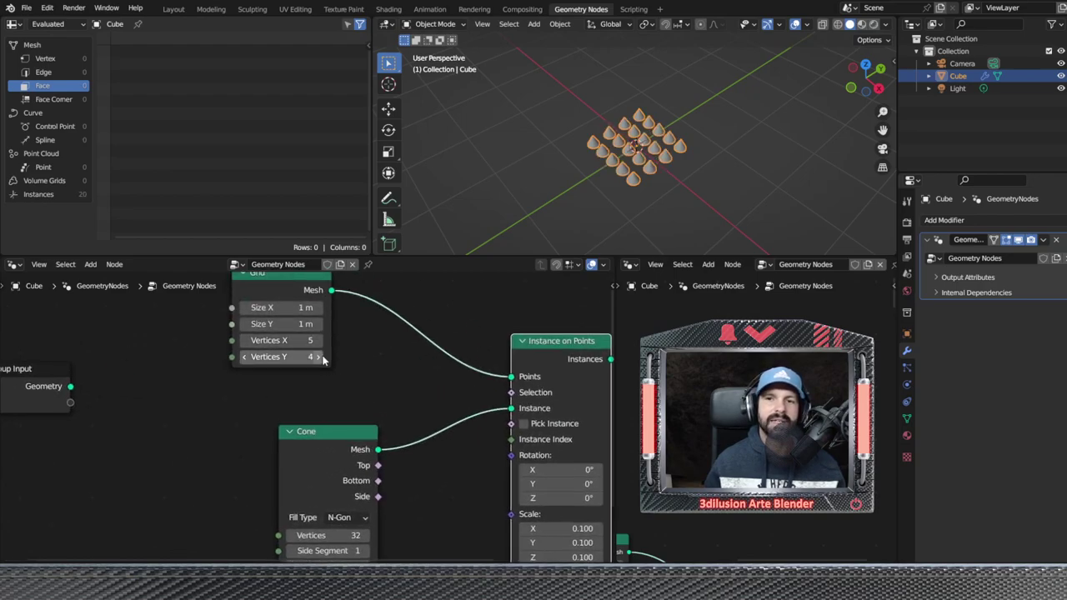
click(317, 357)
click(317, 356)
Disconnect the Cone's Mesh from the Instance input
middle_drag(678, 180, 648, 210)
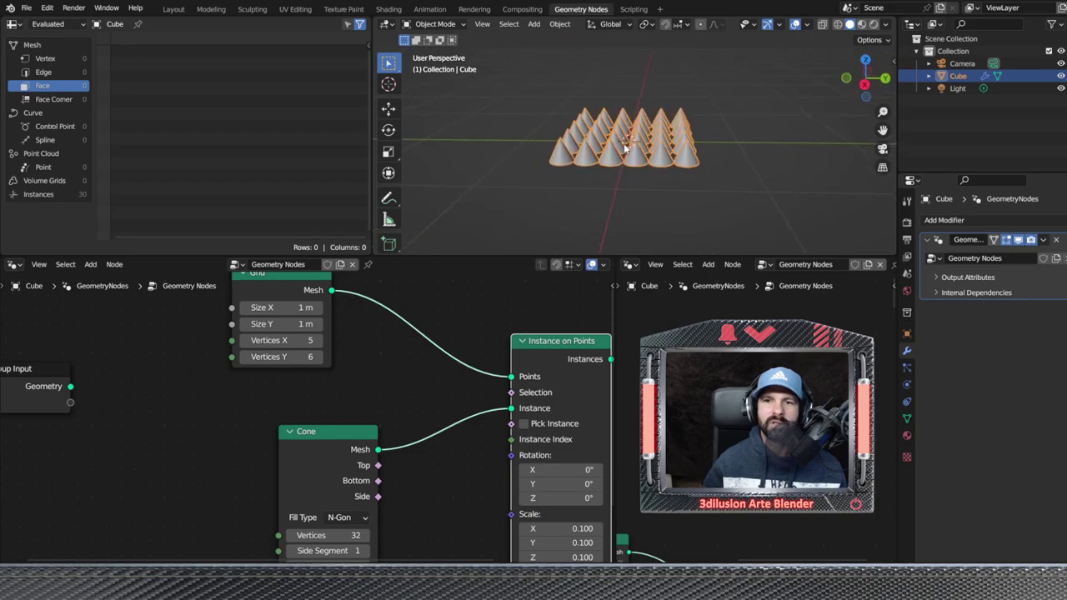
scroll(360, 403, down, 3)
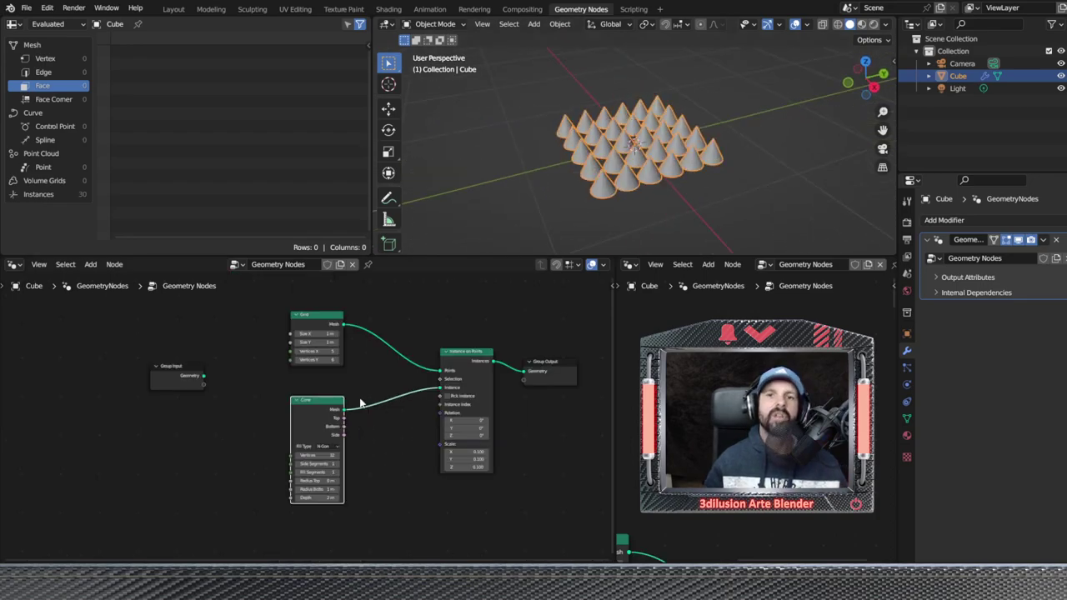
drag(328, 408, 290, 405)
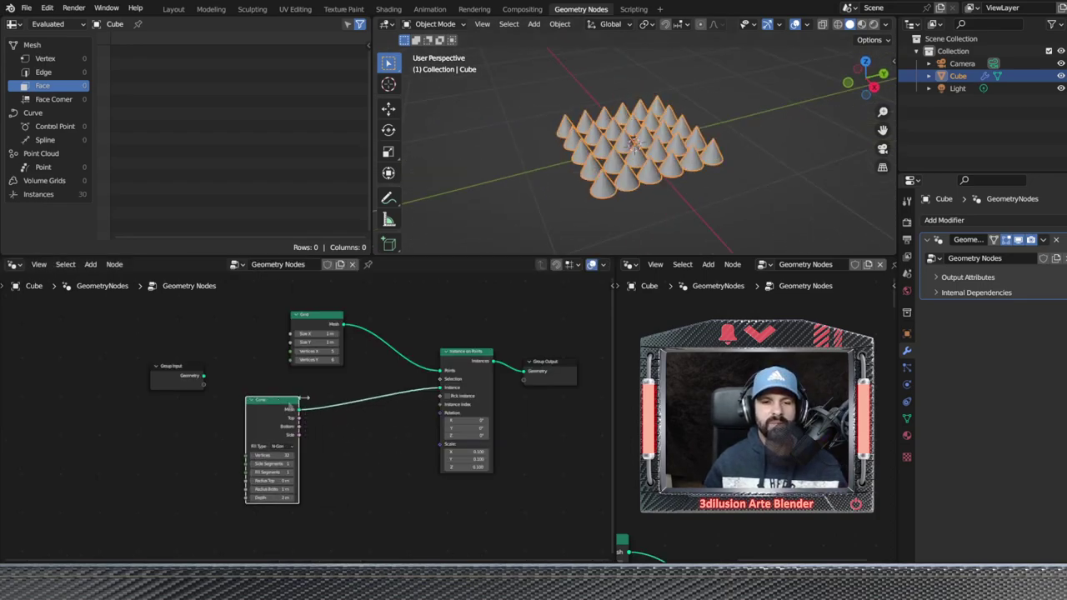
drag(440, 387, 383, 397)
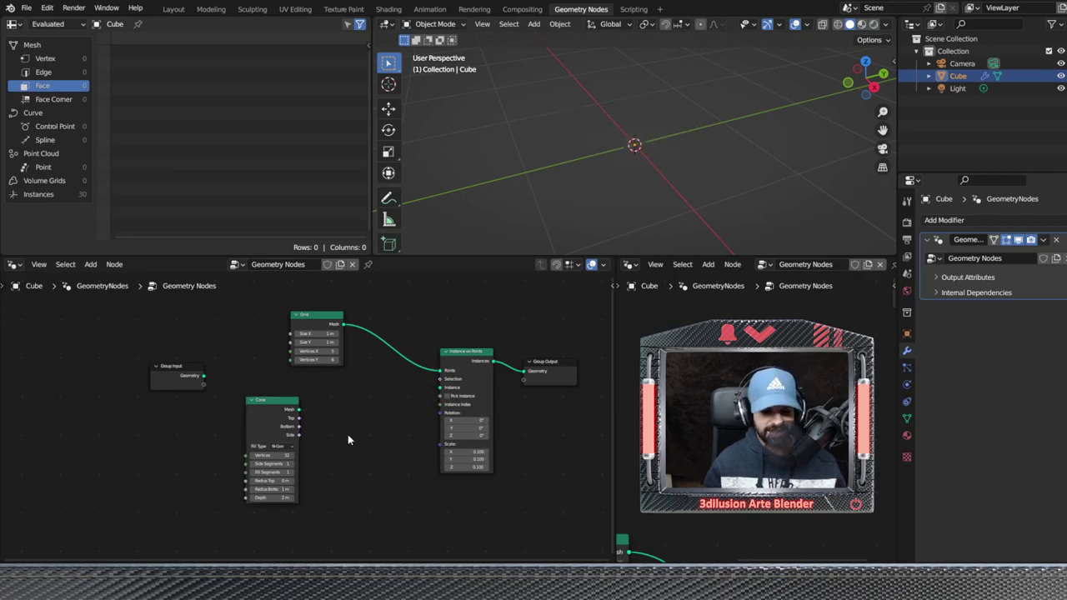
Add a Cube node as the instanced geometry and delete the unused Cone node
key(shift+a)
mouse_move(302, 423)
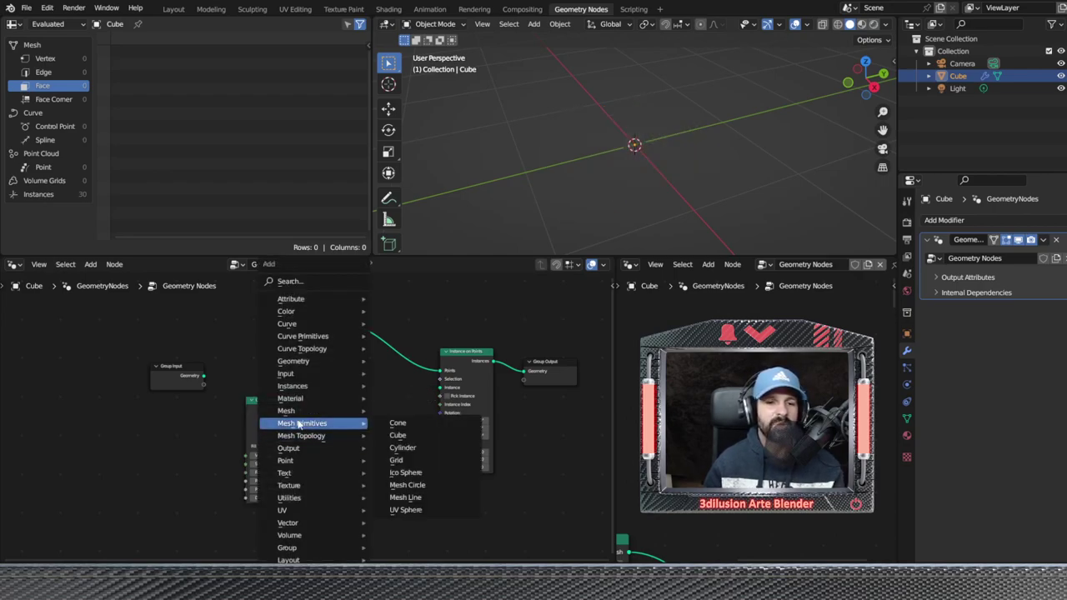
click(412, 444)
drag(380, 433, 443, 388)
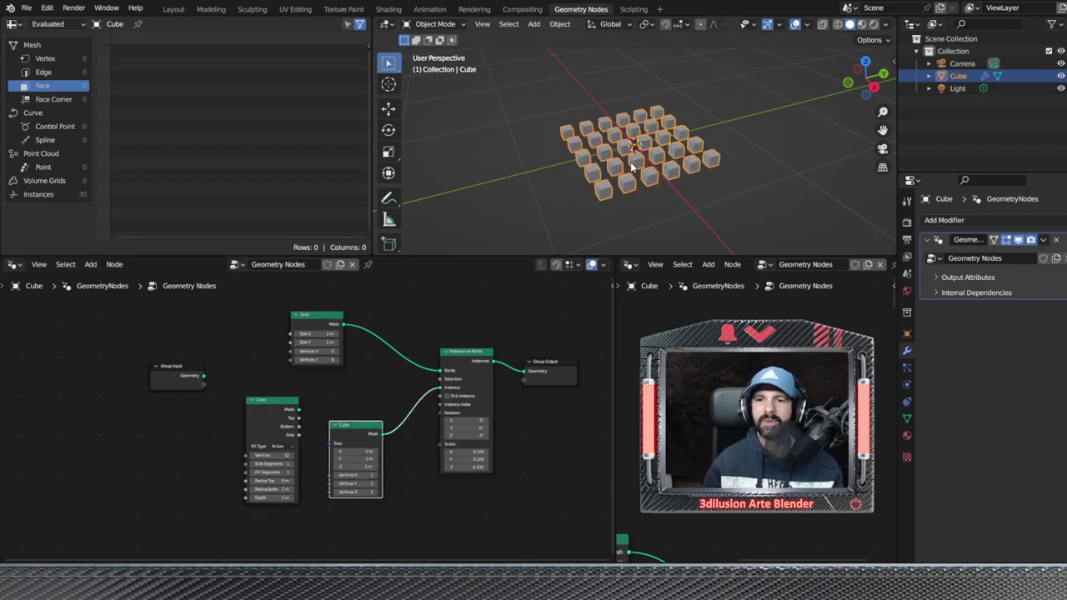
click(283, 405)
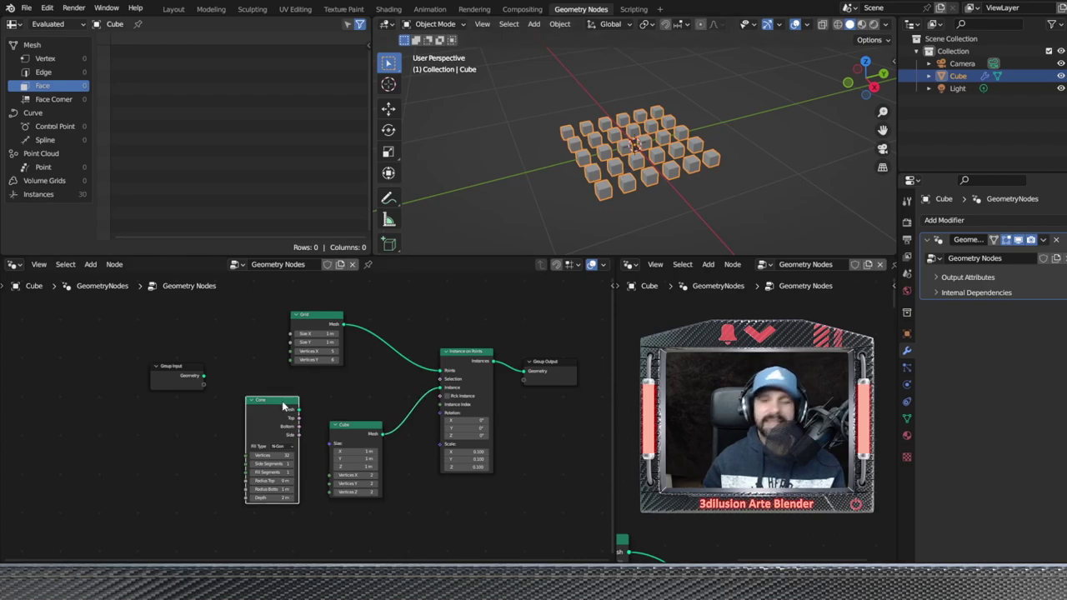
key(x)
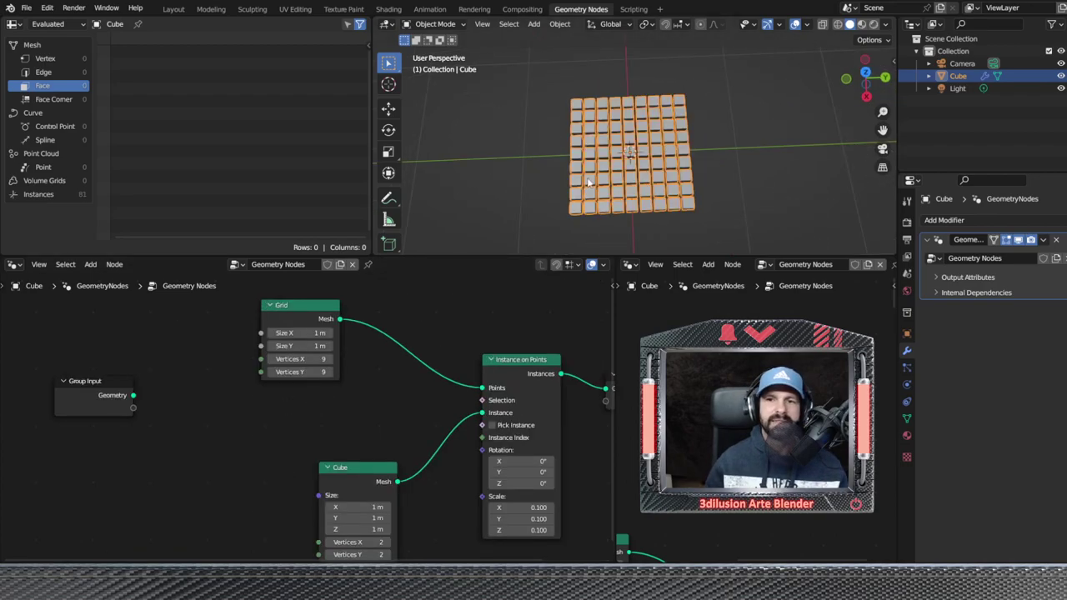
Set the Cube size to 0.5 m and the Grid vertices to 13×13
middle_drag(434, 390, 470, 297)
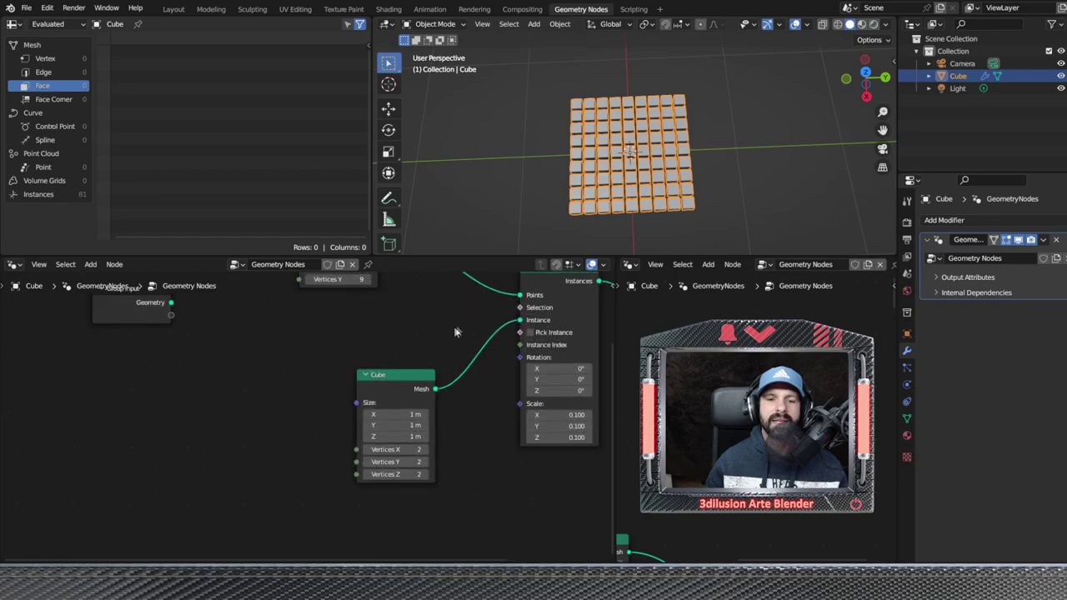
mouse_move(408, 414)
mouse_down()
mouse_move(409, 435)
mouse_move(392, 414)
mouse_up()
middle_drag(403, 326, 379, 362)
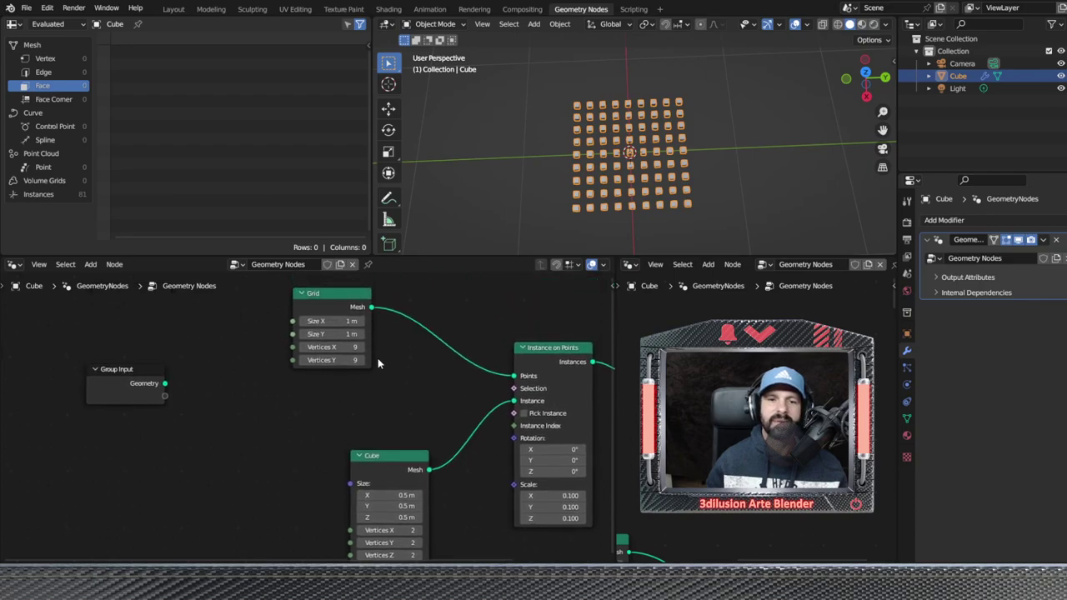
mouse_move(365, 344)
mouse_down()
mouse_move(392, 344)
mouse_move(375, 346)
mouse_up()
click(359, 360)
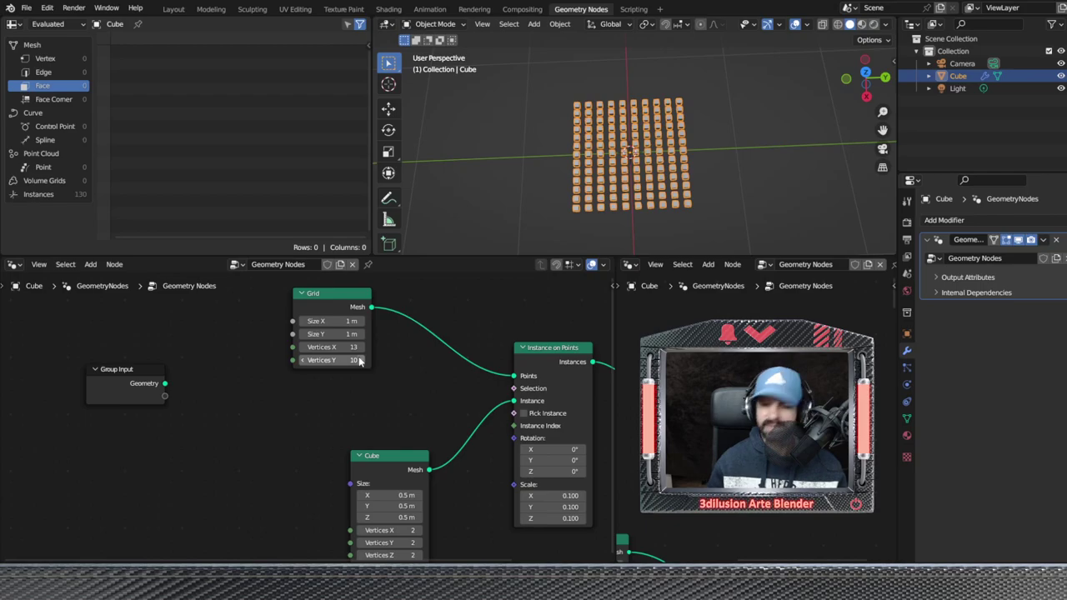
click(350, 360)
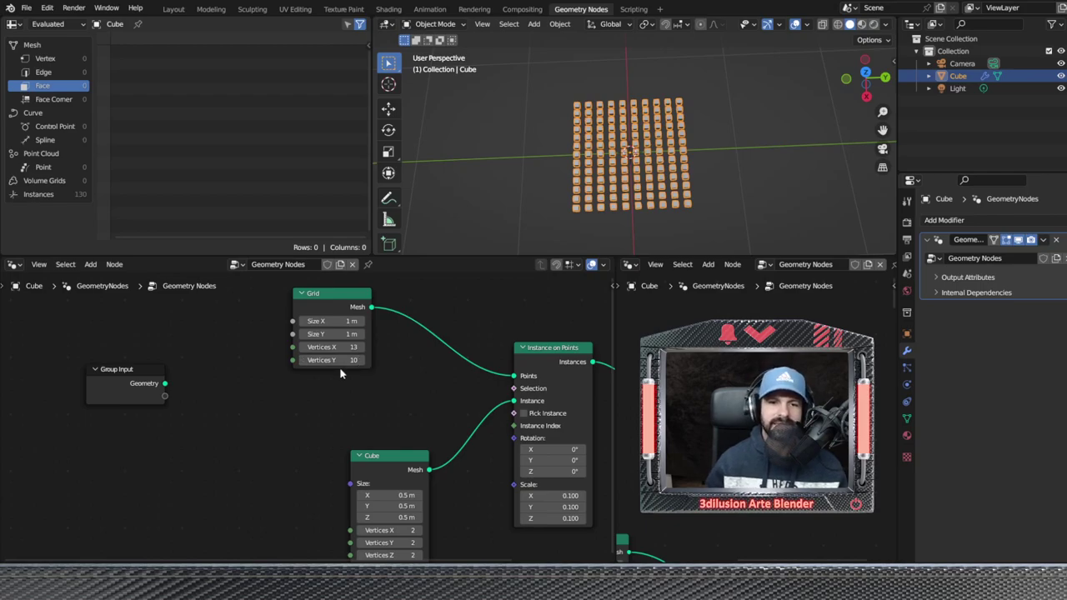
text(13)
key(Return)
Tidy the node layout, moving the Cube and Group Input nodes to make room
middle_drag(633, 150, 673, 84)
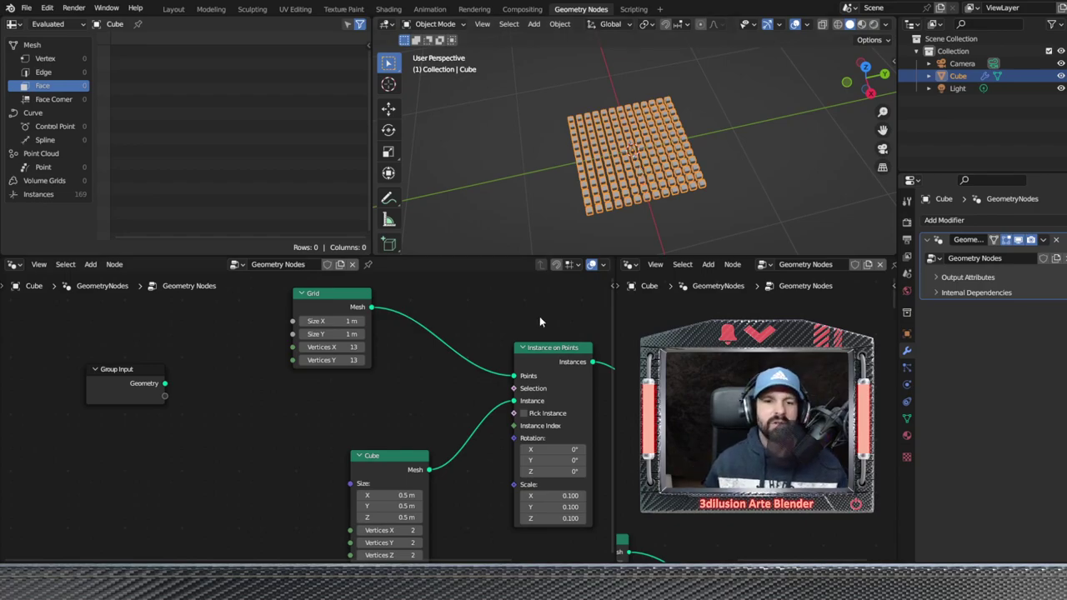
scroll(421, 398, down, 1)
drag(384, 460, 324, 470)
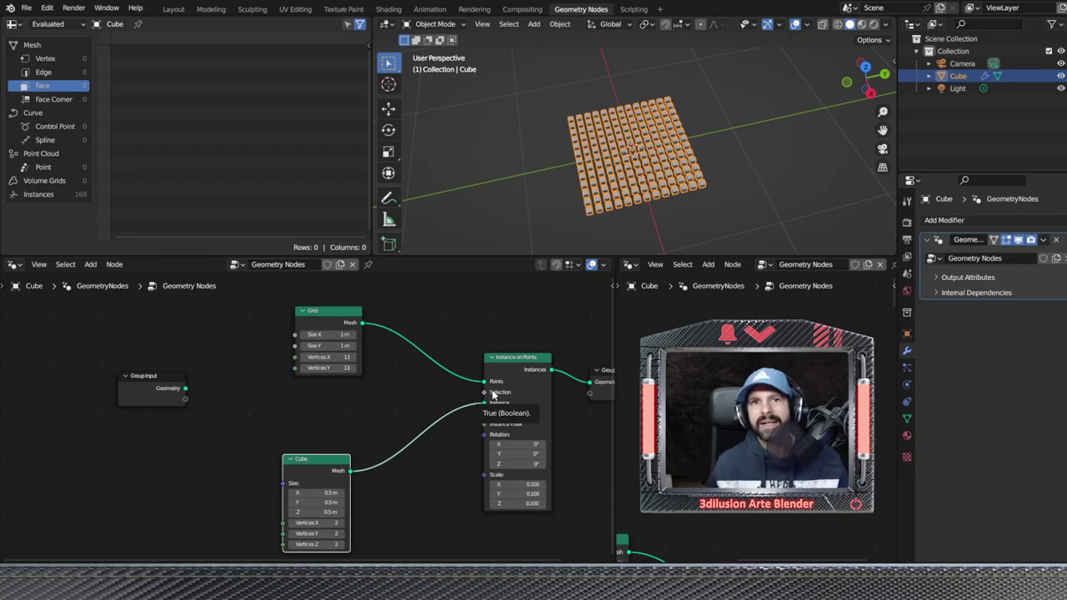
middle_drag(464, 419, 551, 404)
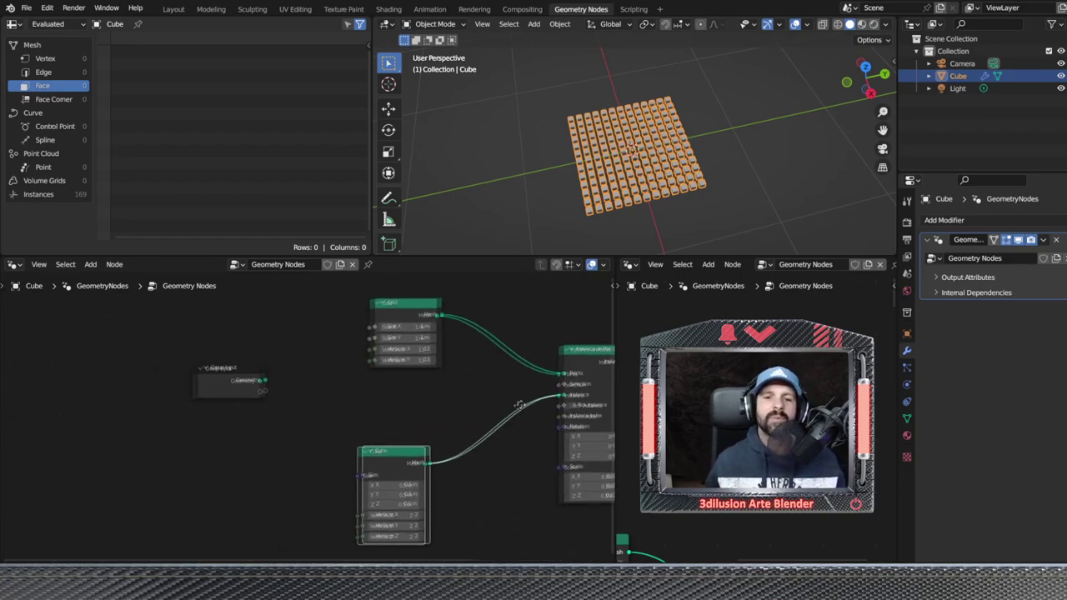
drag(257, 368, 144, 367)
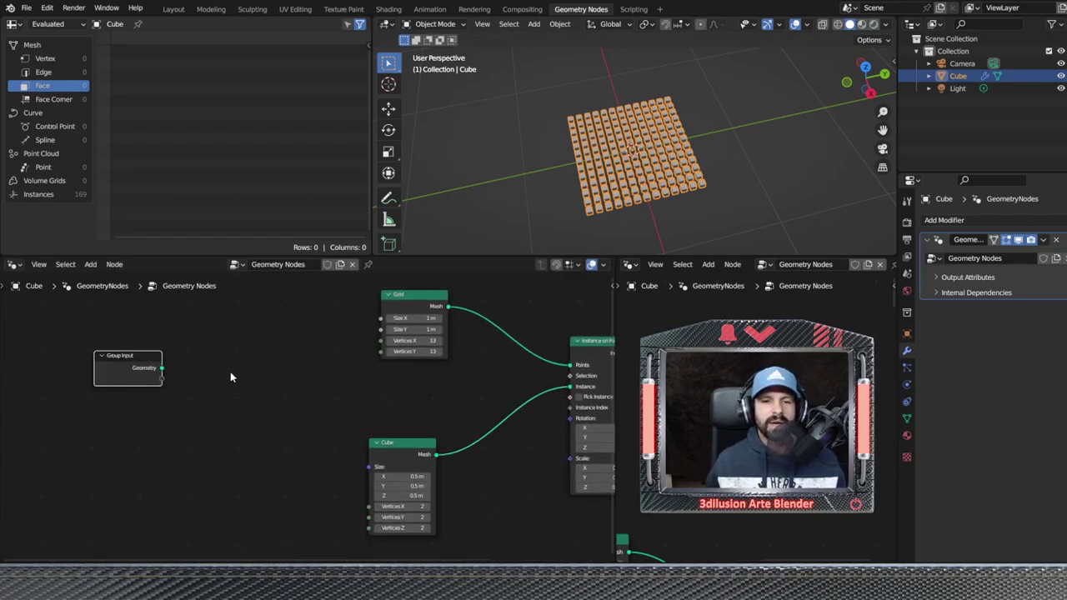
key(shift+a)
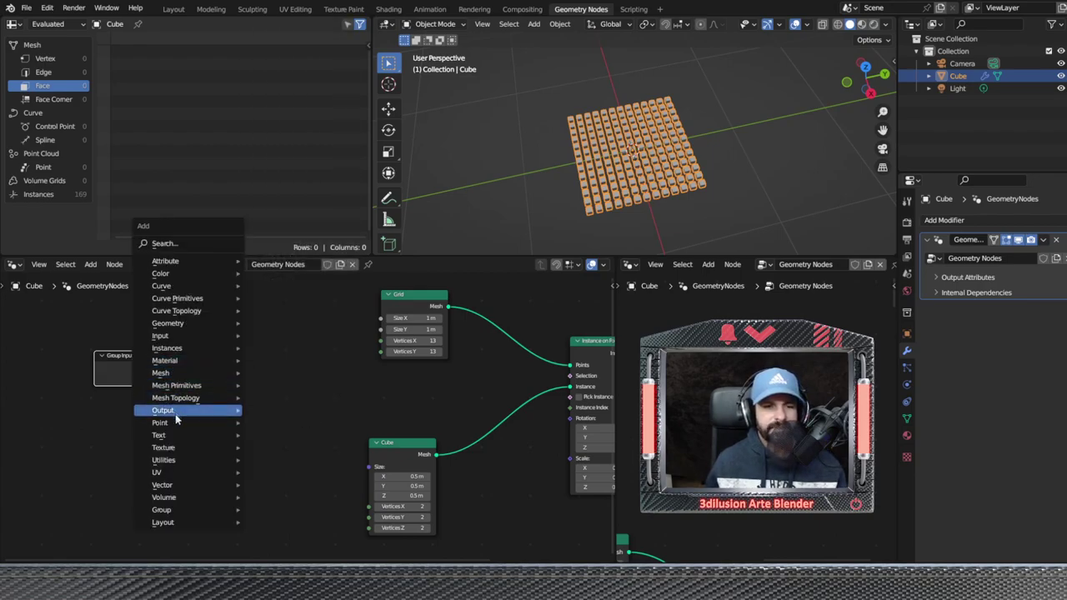
mouse_move(163, 448)
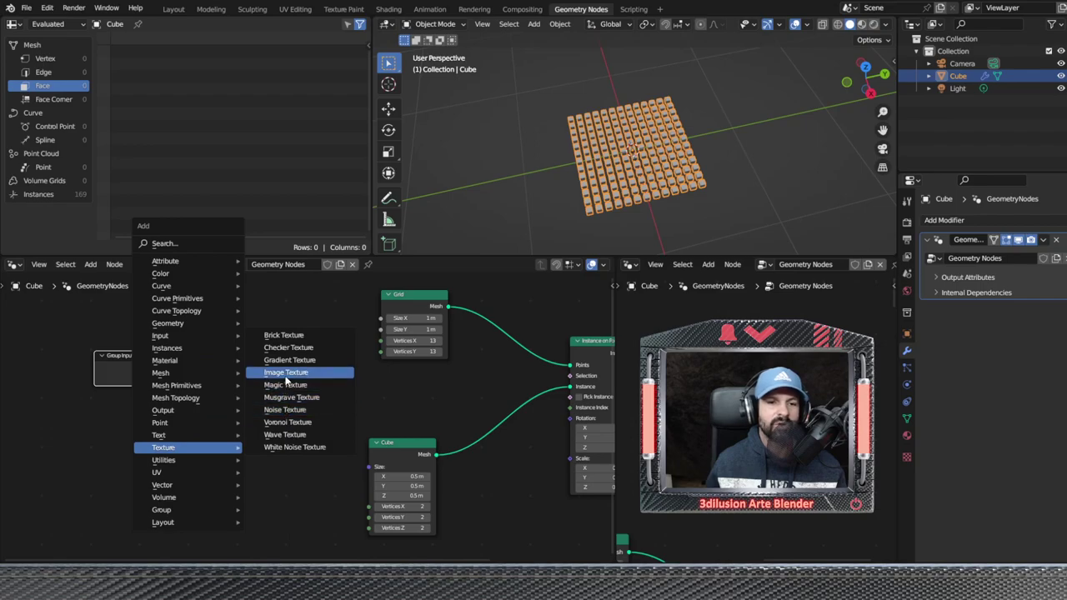
Add an Image Texture node (3.png) whose Alpha drives the Instance on Points Selection
click(296, 379)
click(183, 377)
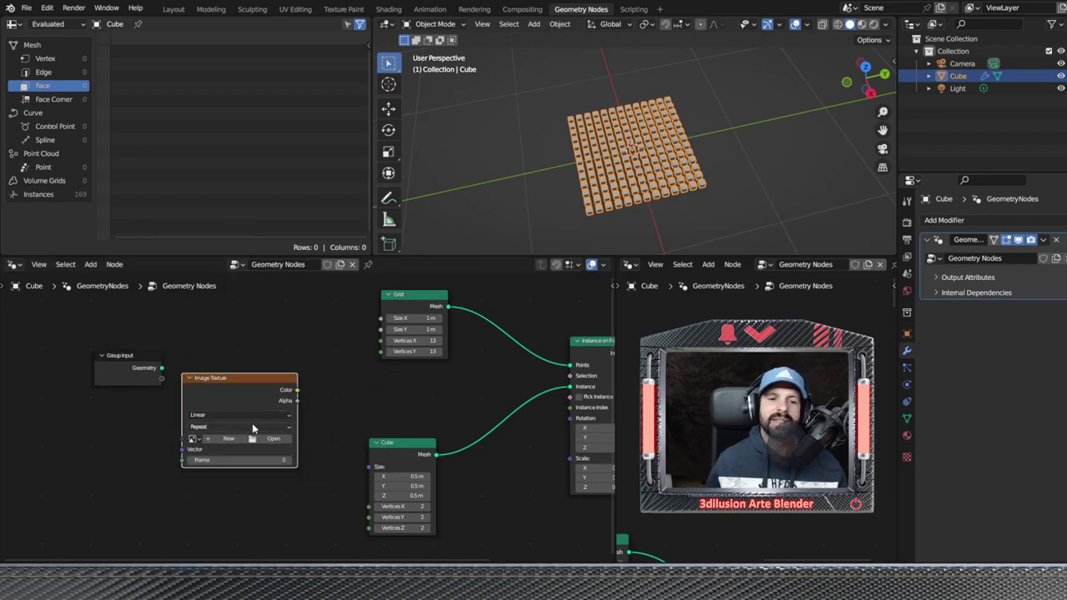
drag(297, 400, 570, 376)
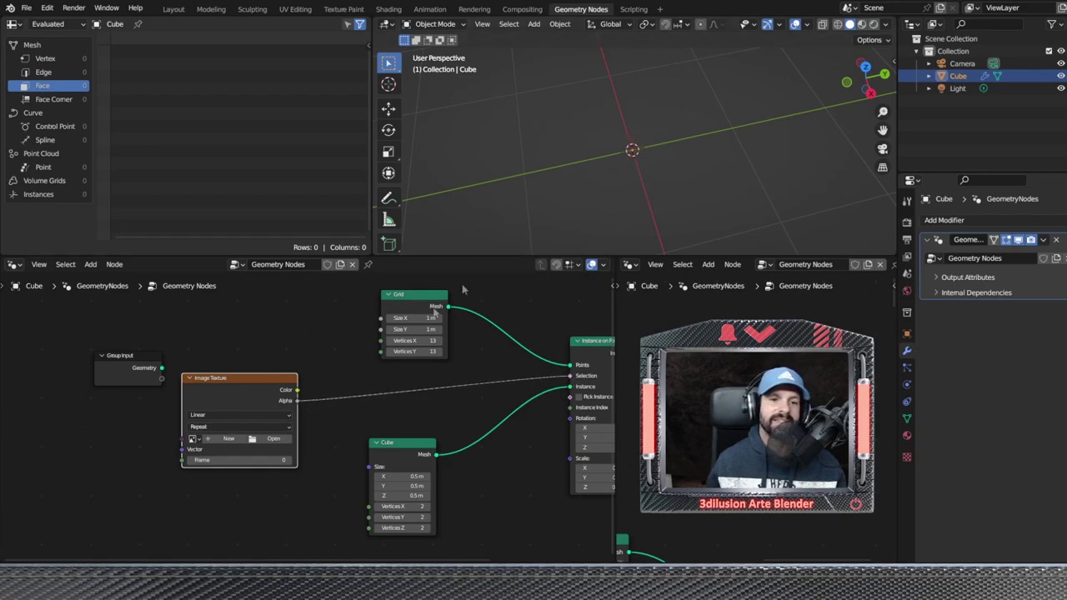
middle_drag(135, 440, 188, 428)
drag(183, 372, 137, 366)
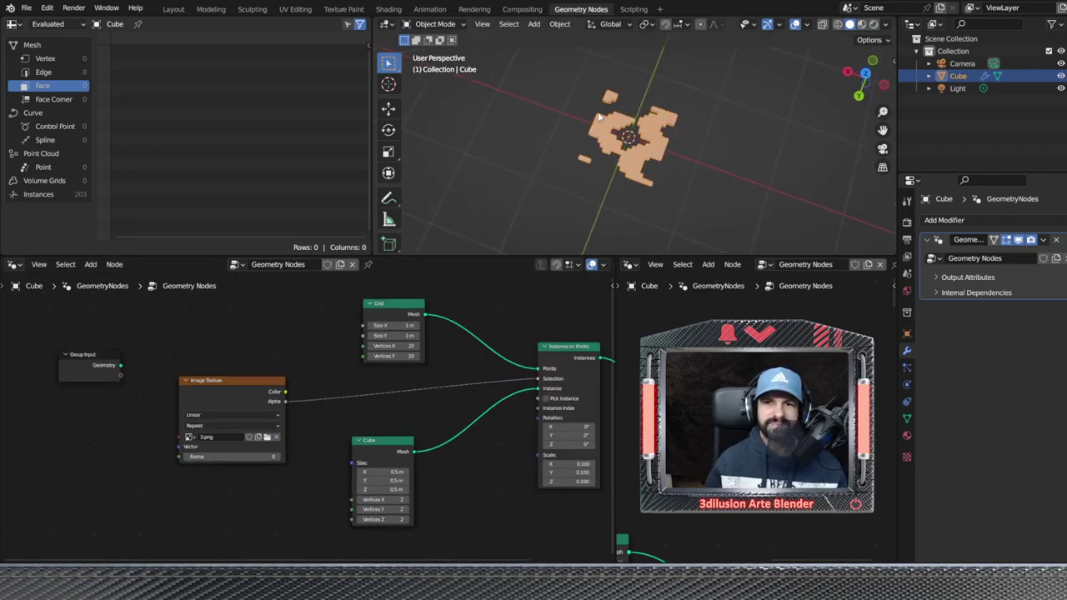
middle_drag(709, 117, 746, 103)
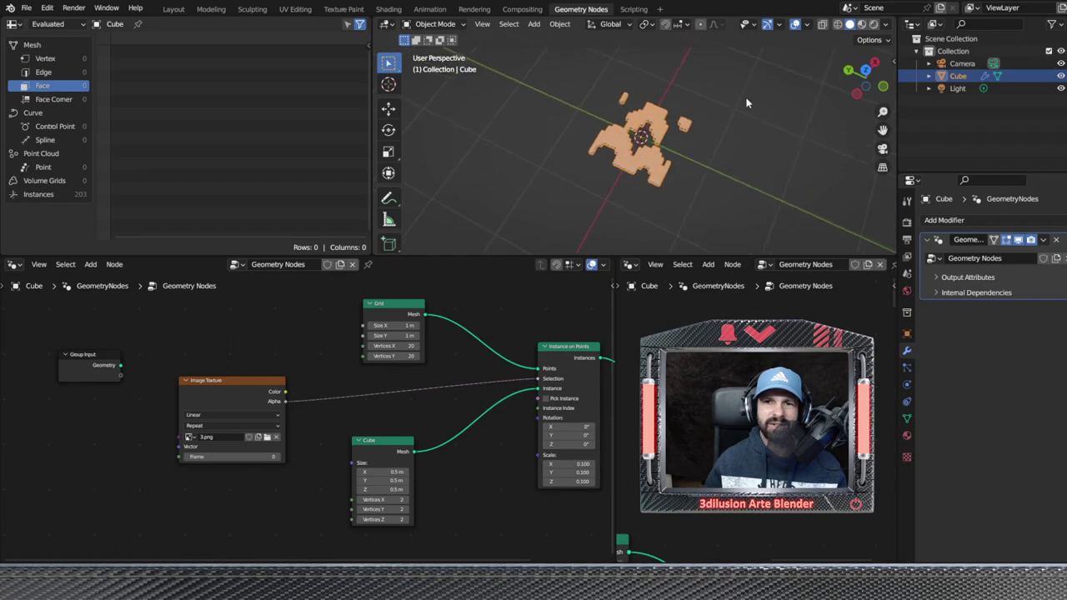
drag(233, 381, 260, 376)
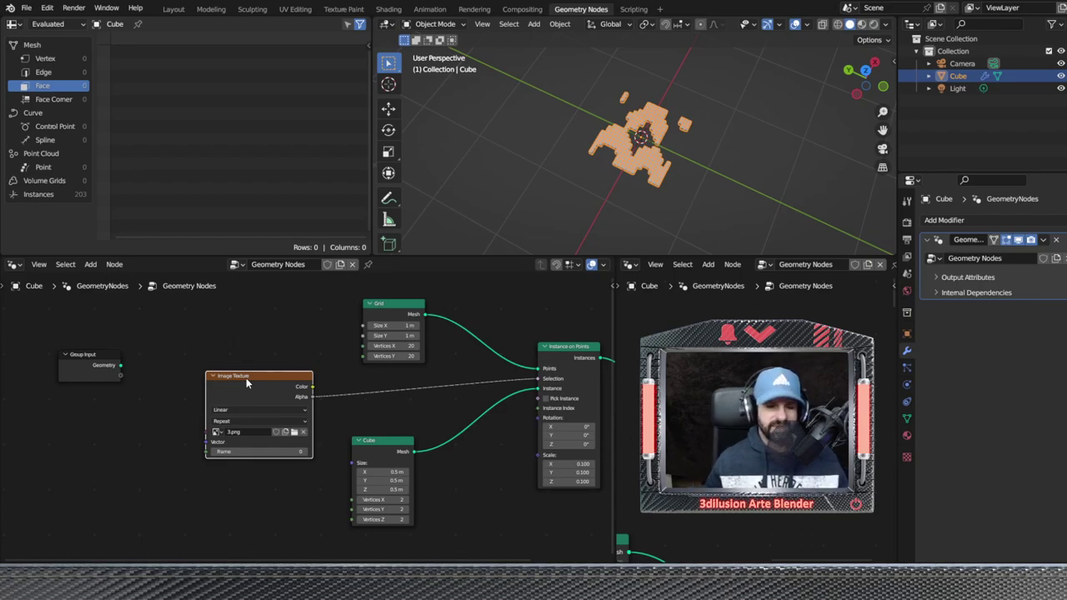
key(shift+a)
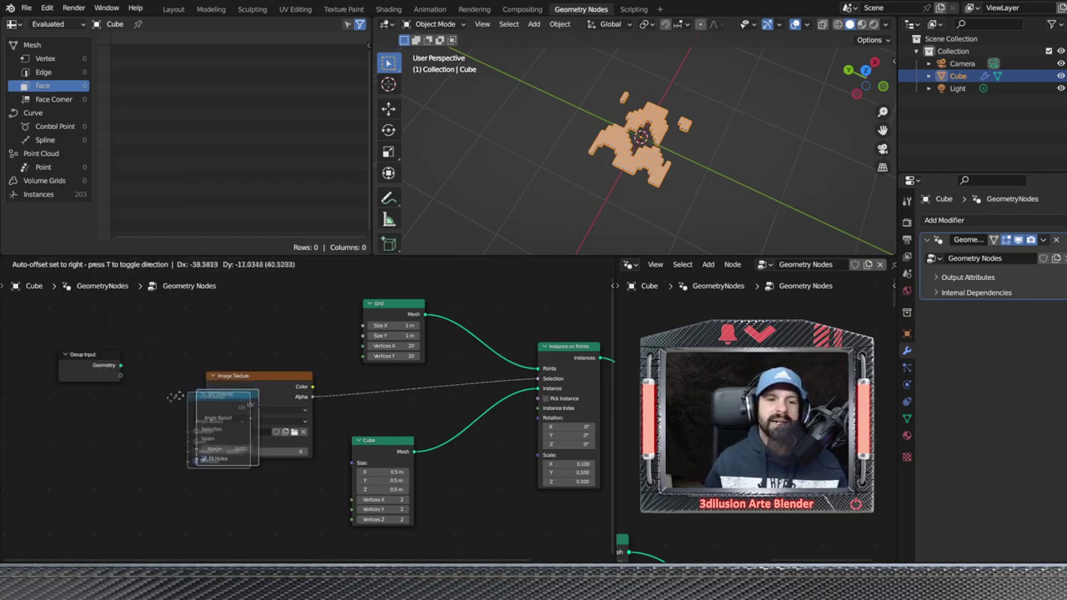
Feed a UV Unwrap node into the Image Texture's vector to form digit 3, then show the Cube's material
click(224, 388)
click(153, 426)
drag(163, 430, 207, 441)
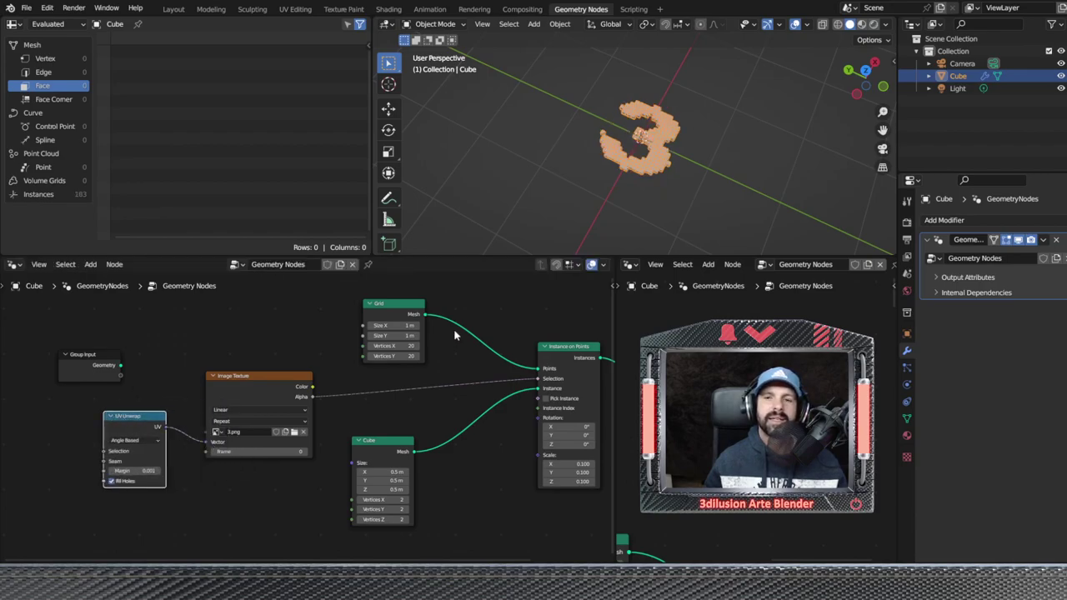
mouse_move(590, 213)
middle_down()
mouse_move(633, 233)
mouse_move(626, 252)
middle_up()
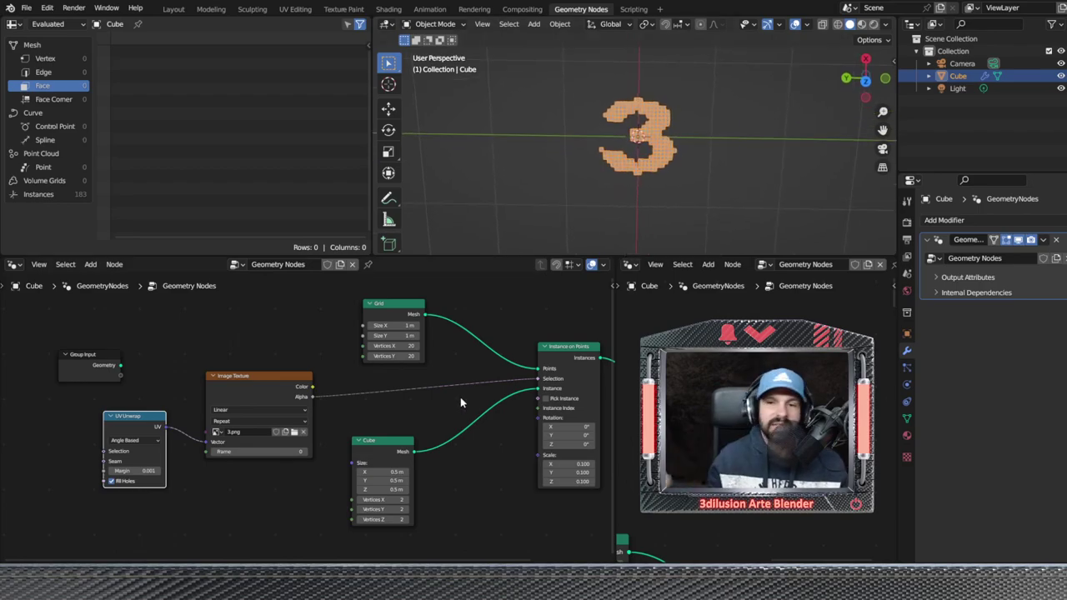
key(Home)
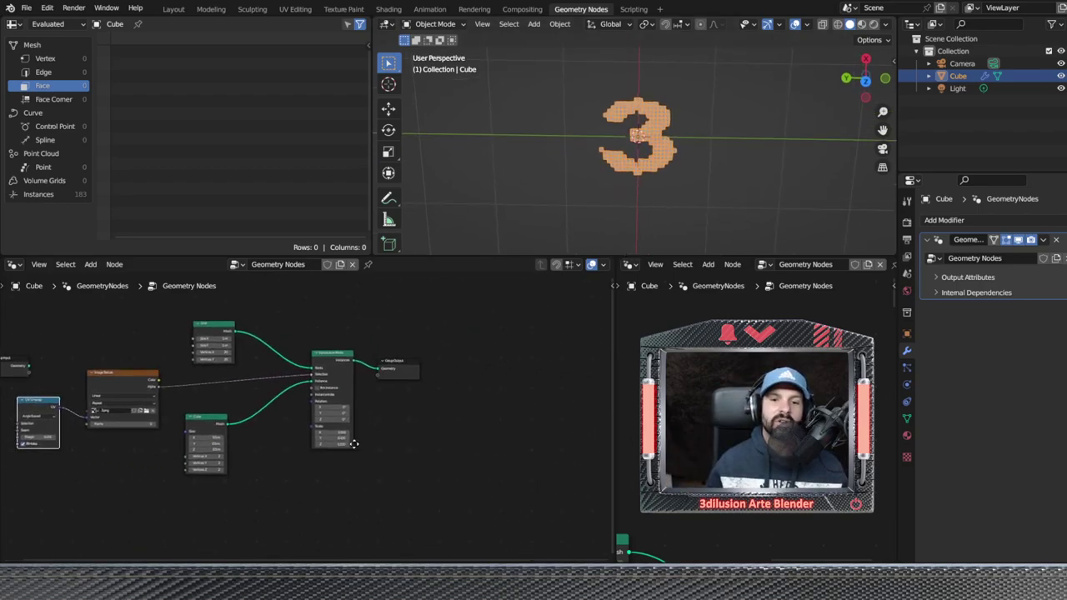
click(906, 437)
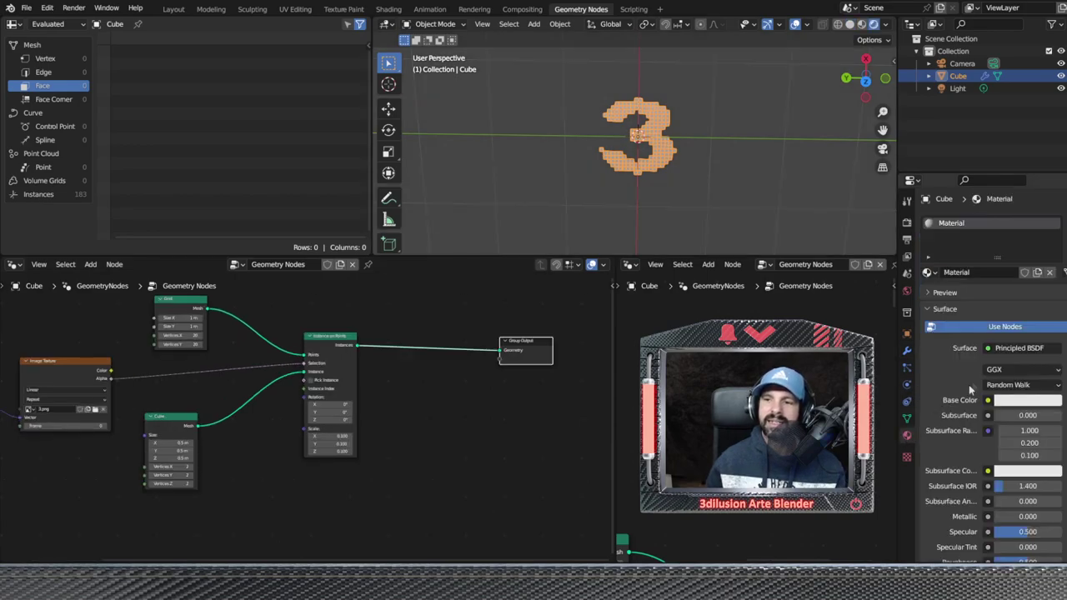
Make the Cube's material a red Emission at strength 1.000 and add an empty second slot
click(1017, 347)
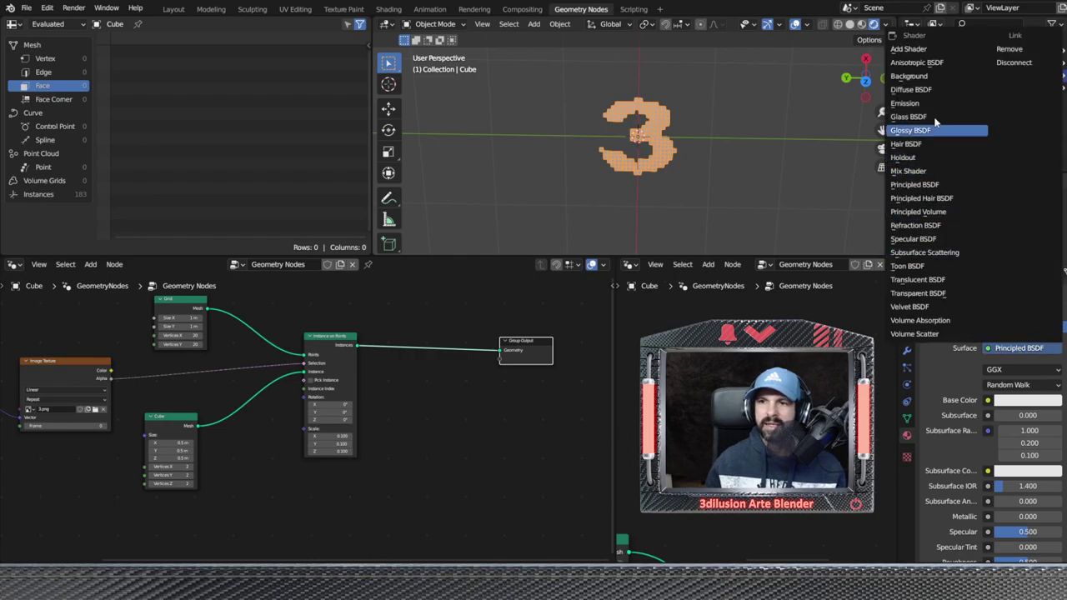
click(911, 104)
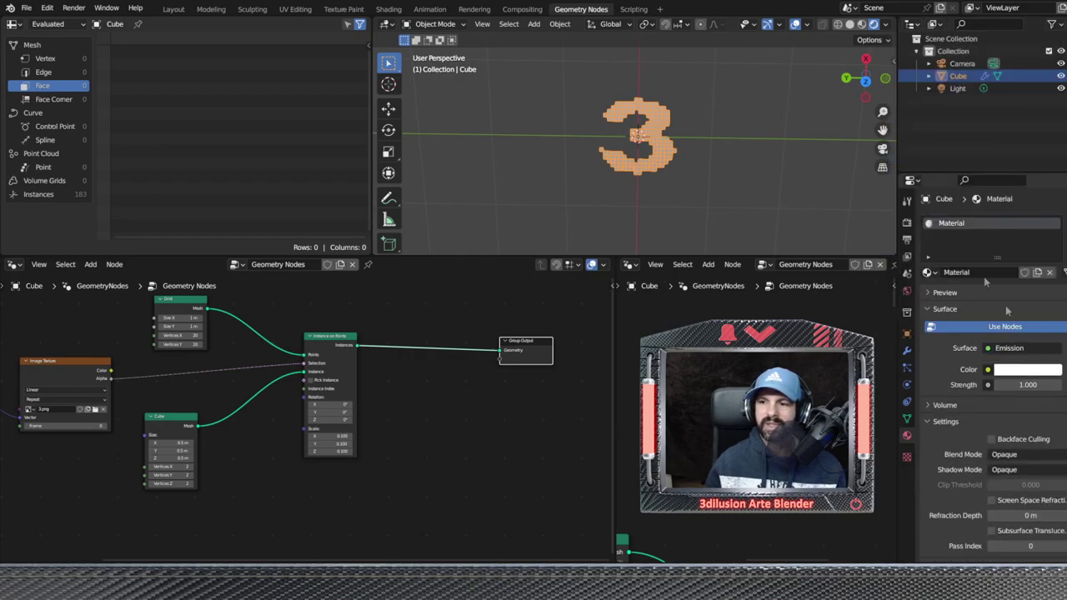
click(1026, 369)
click(1004, 268)
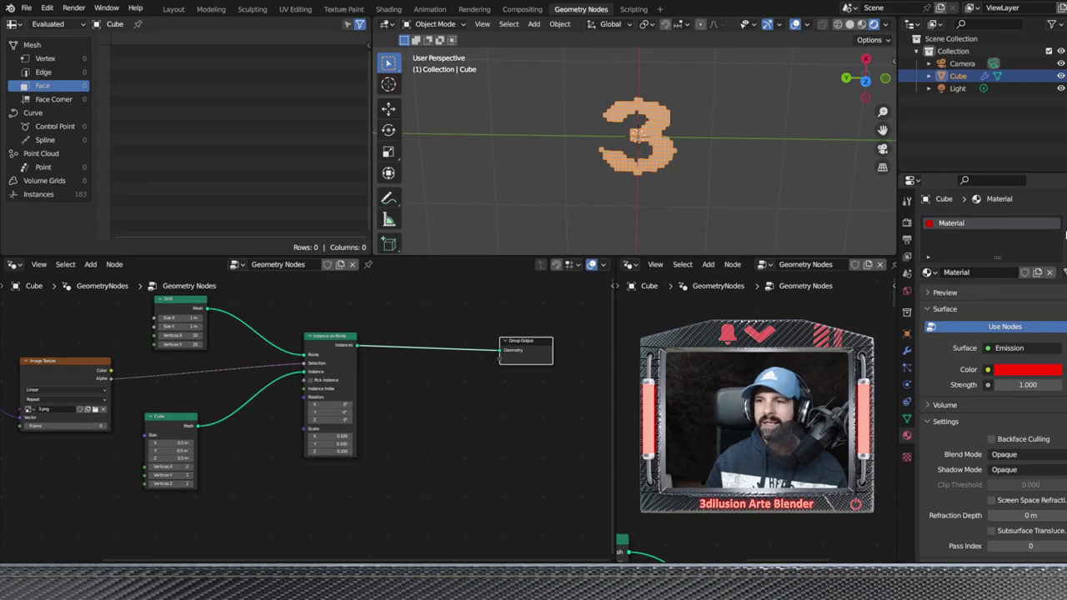
click(1037, 369)
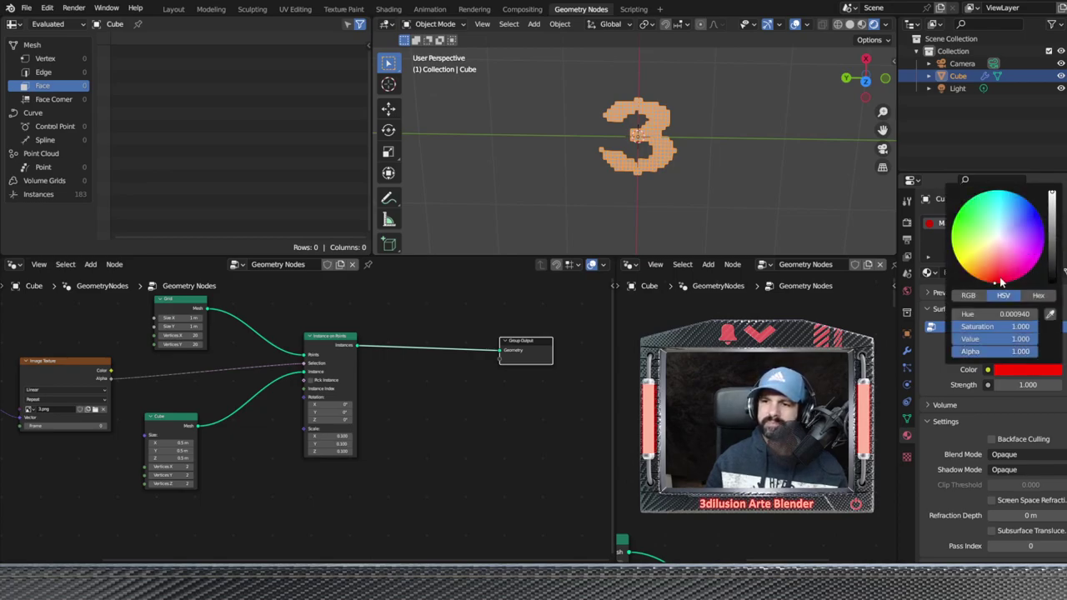
click(1060, 224)
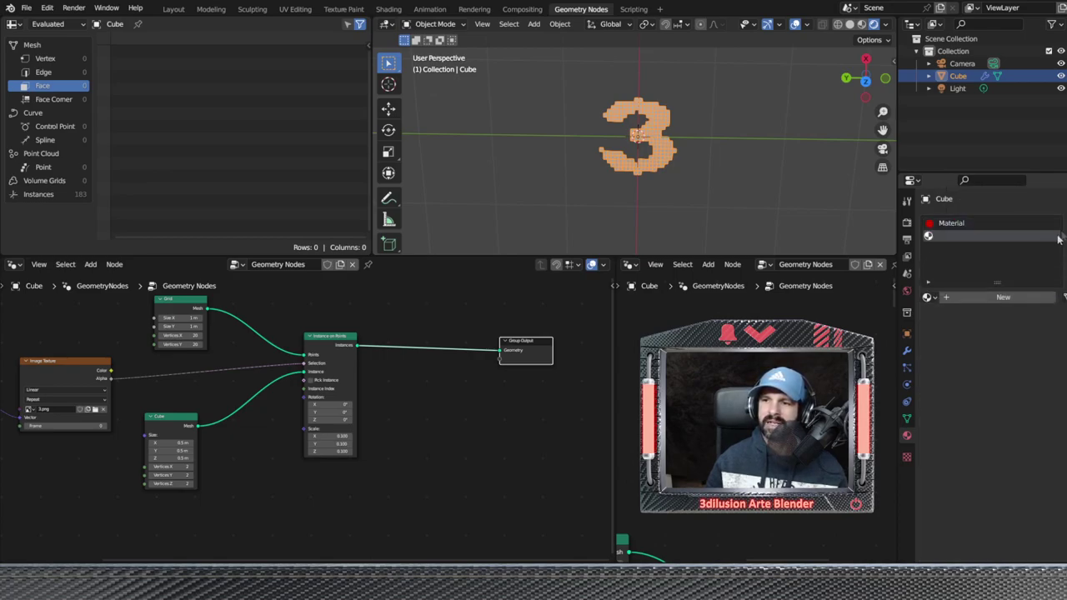
Create Material.001 as a bright green Emission at strength 220.9, then set the World background to black
click(1000, 299)
click(1012, 372)
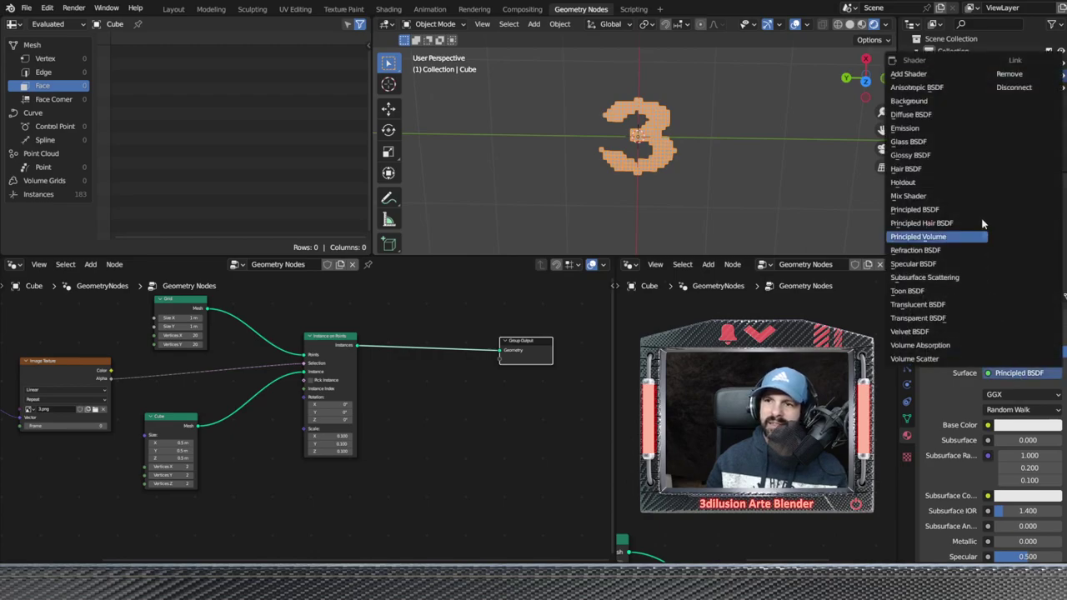
click(972, 128)
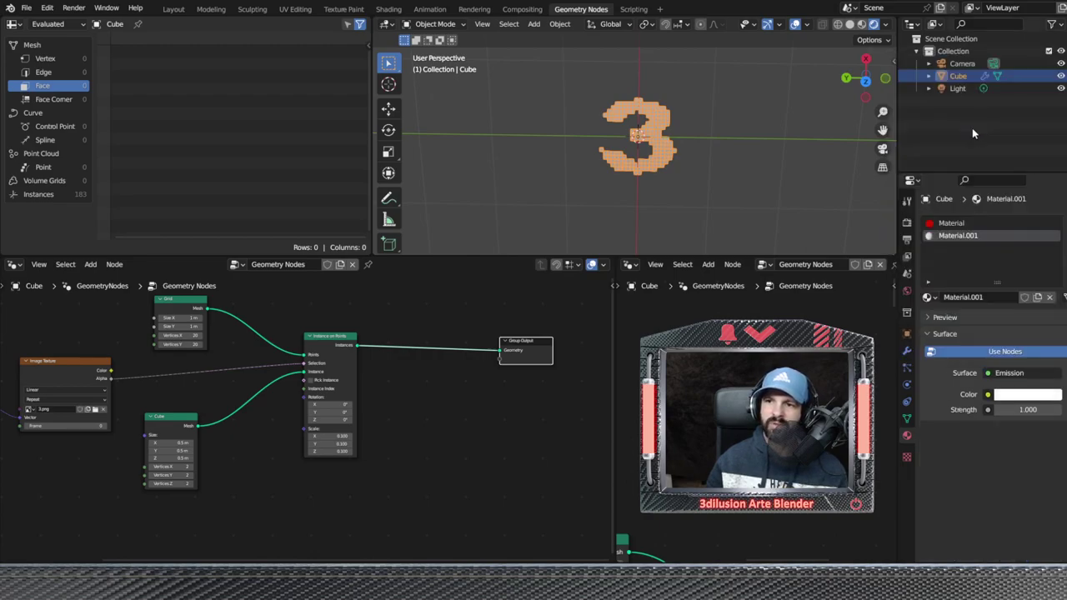
click(1028, 395)
click(975, 348)
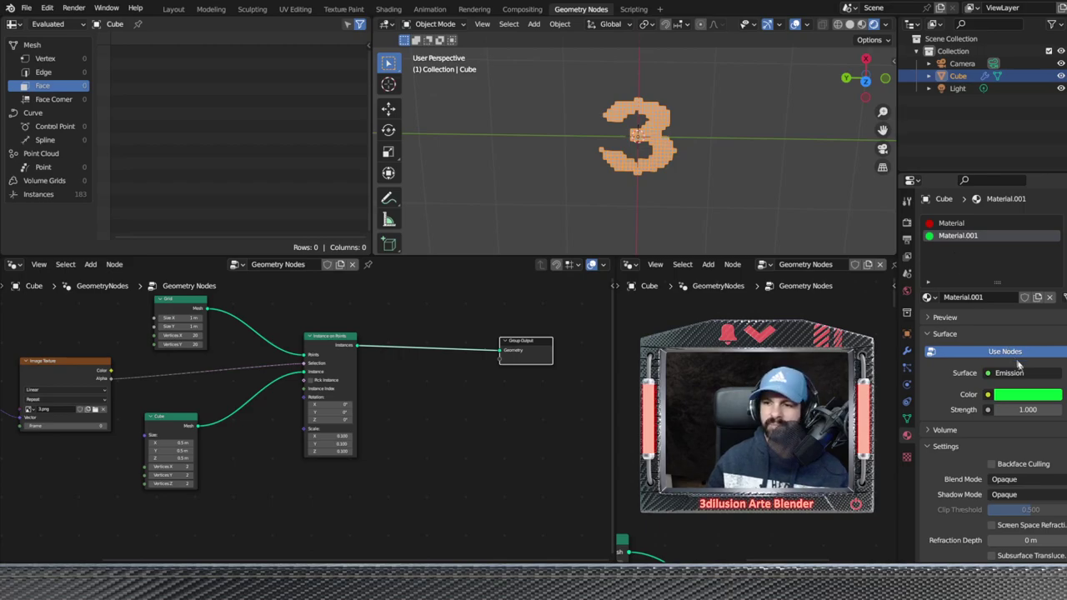
click(907, 291)
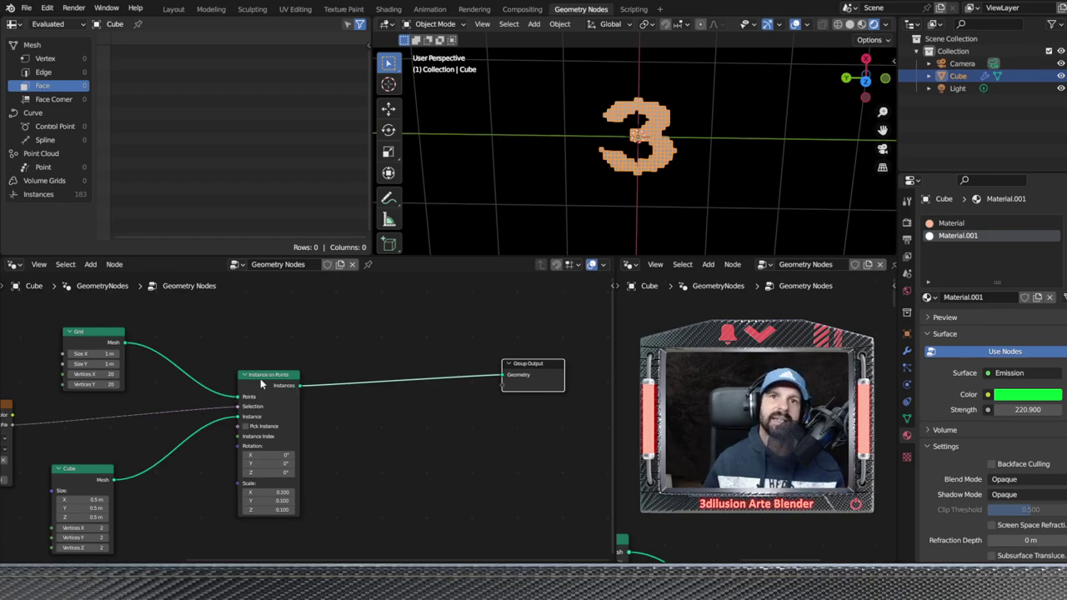
Insert a Set Material node between Instance on Points and Group Output
drag(260, 378, 268, 361)
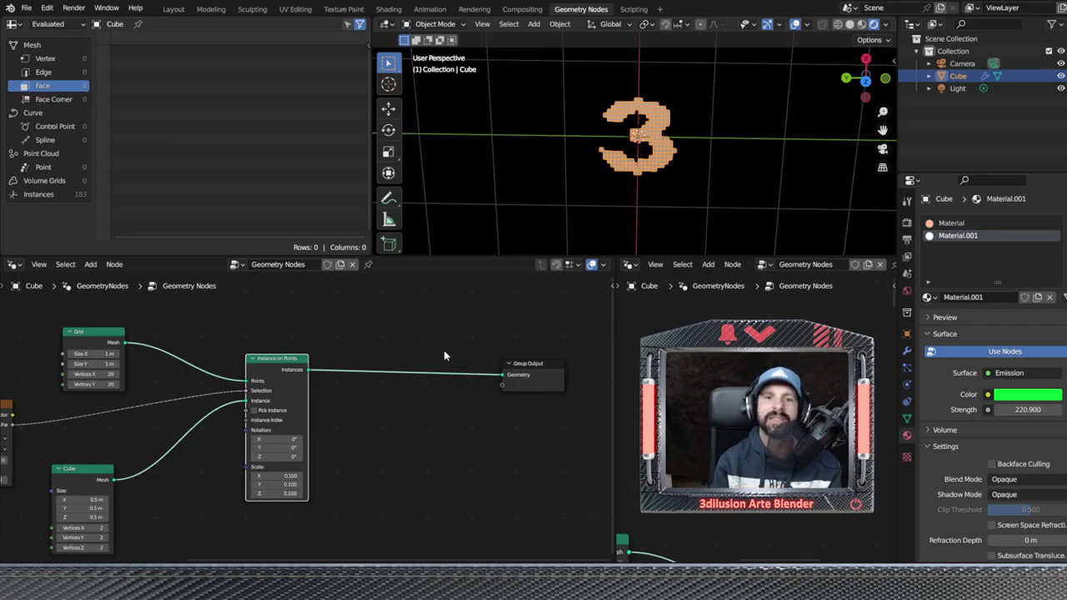
key(shift+a)
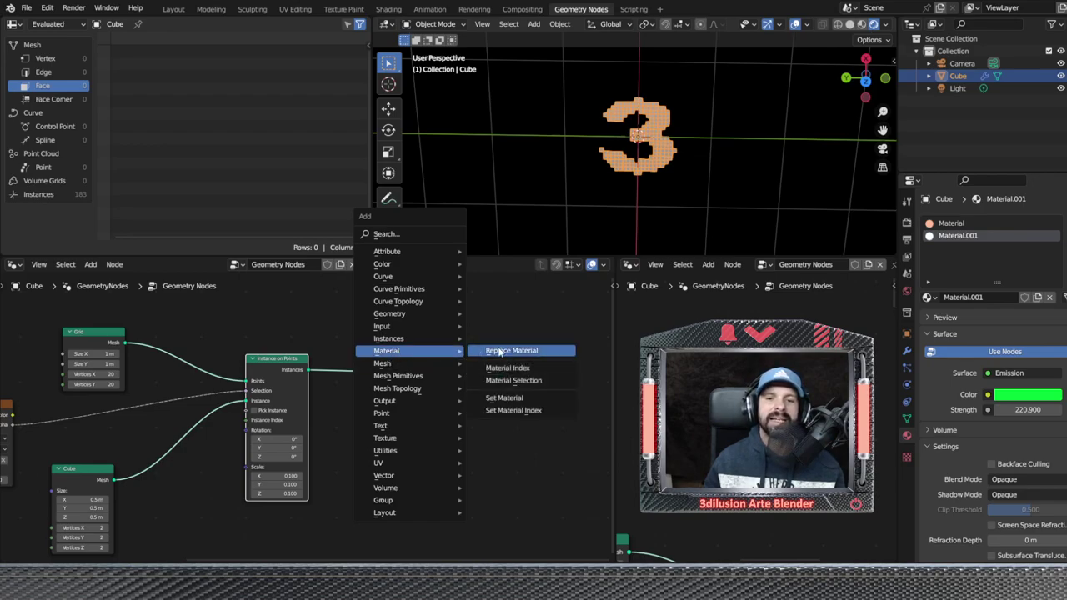
click(505, 398)
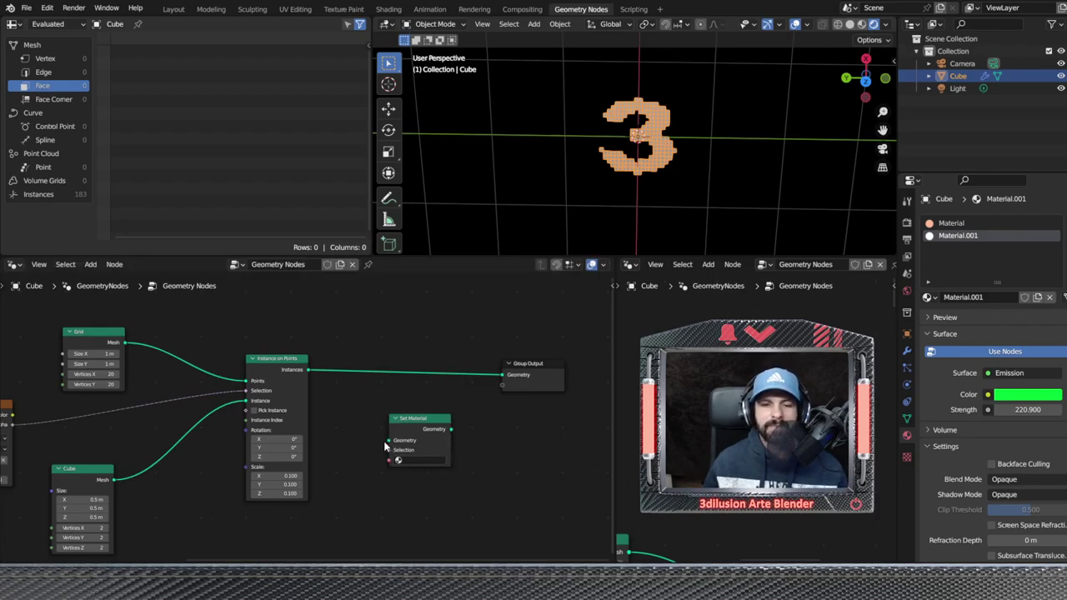
drag(410, 426, 408, 371)
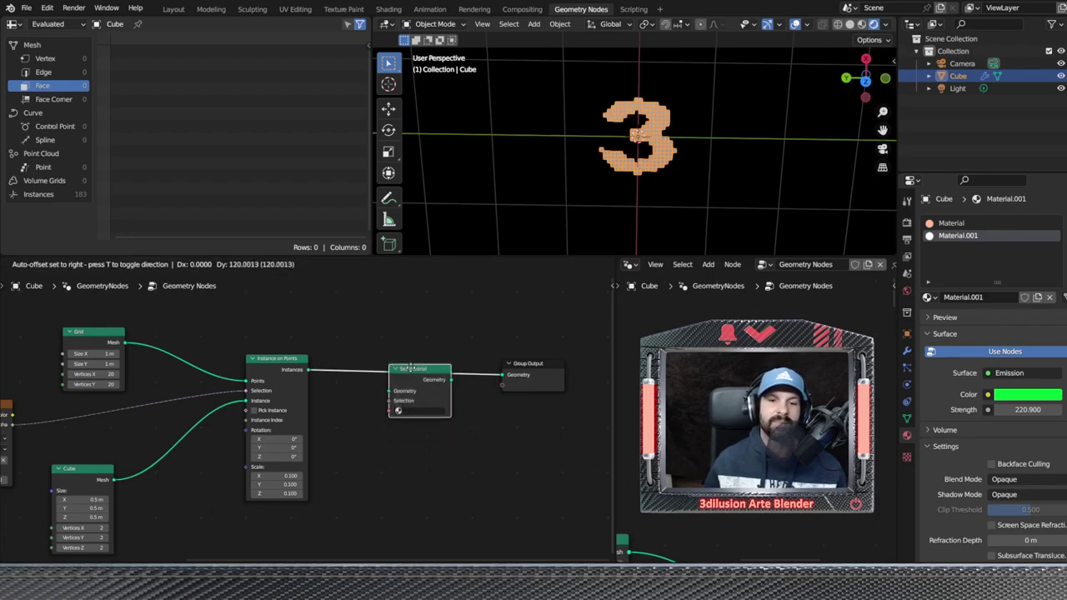
scroll(396, 498, up, 1)
scroll(417, 450, up, 1)
Assign Material.001 in Set Material and deselect the Cube to see the glow
click(441, 401)
click(457, 419)
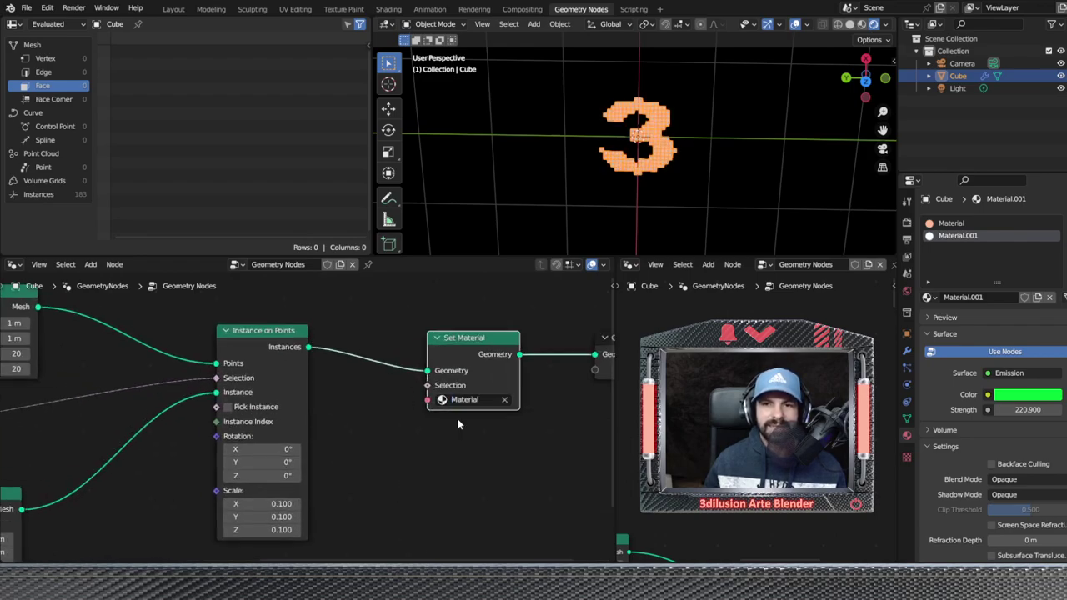
click(458, 400)
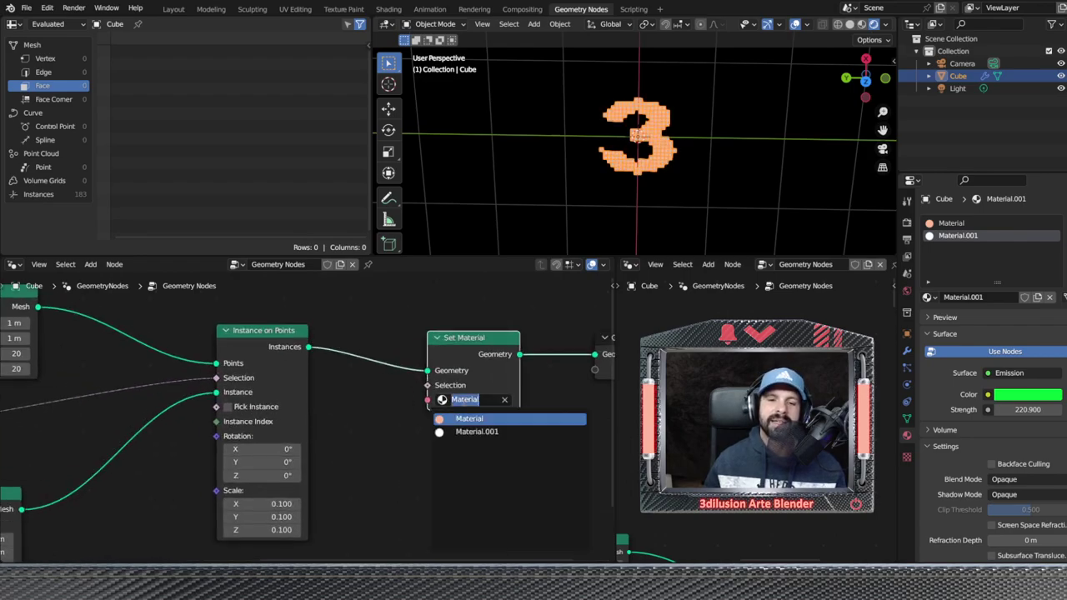
click(464, 432)
click(740, 153)
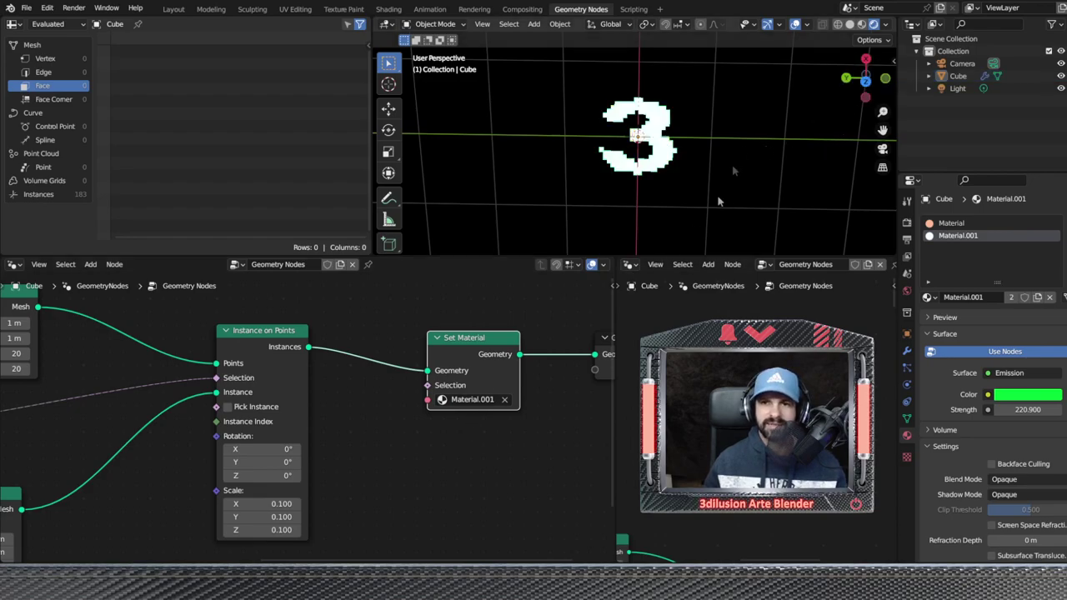
Lower the green strength slightly, compare both materials on Set Material, and settle on red Material
middle_drag(655, 174, 684, 208)
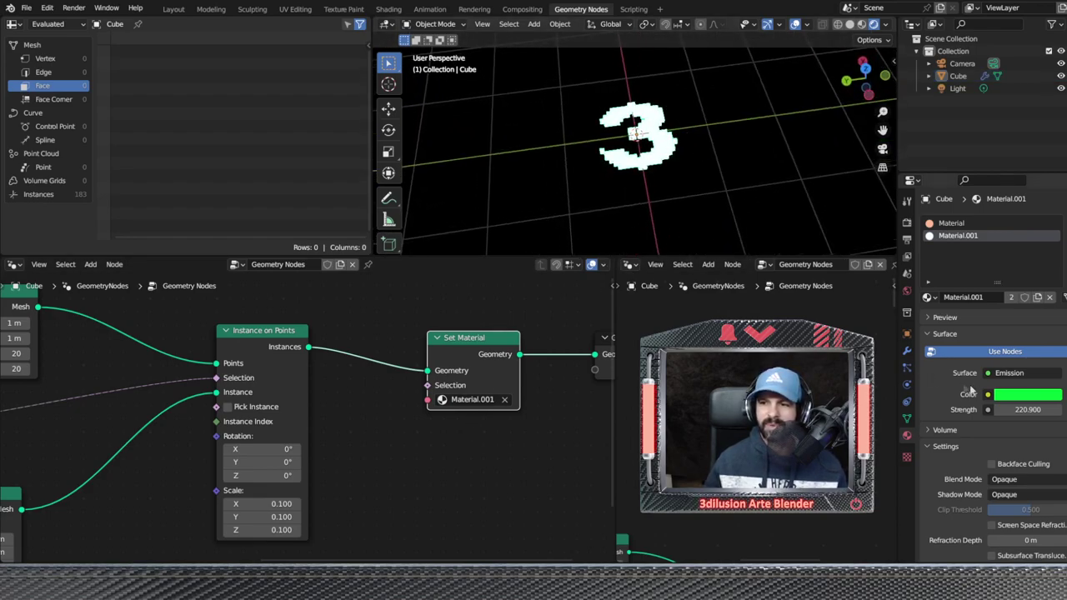
drag(1031, 406, 1000, 409)
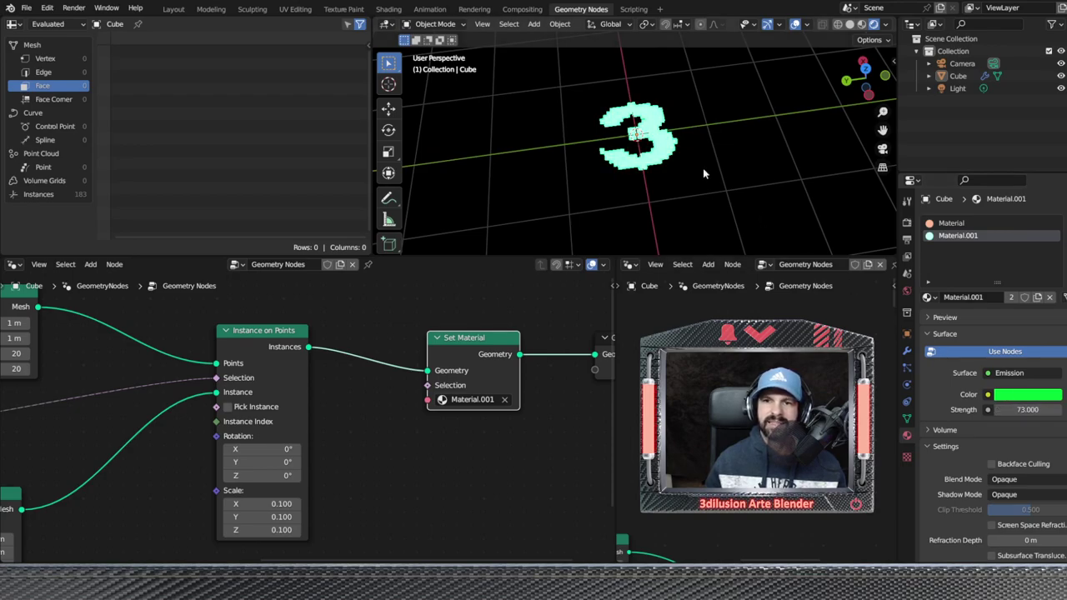
middle_drag(759, 220, 750, 166)
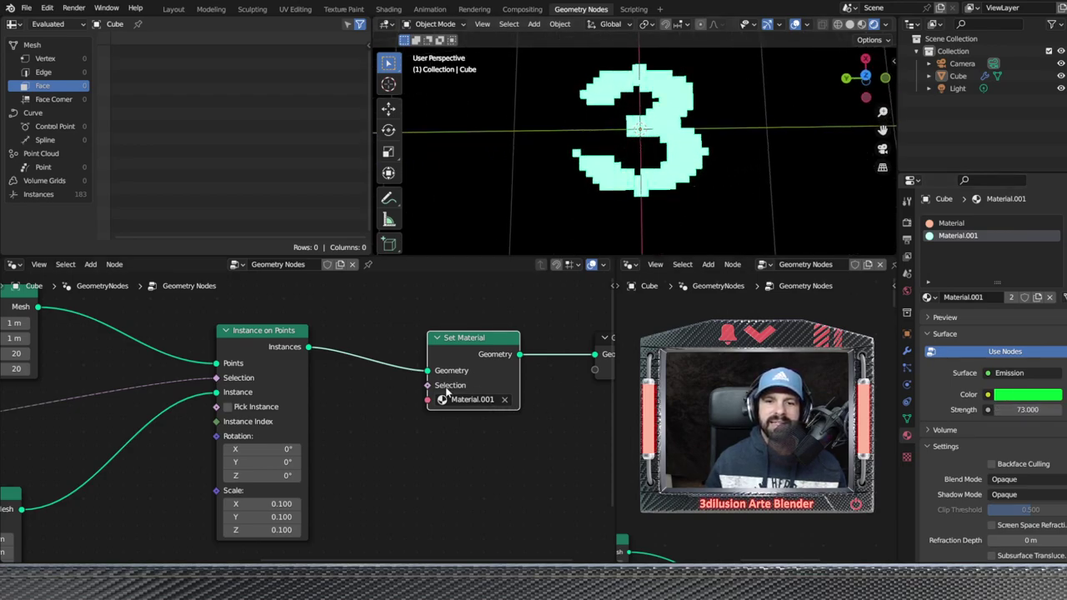
click(461, 401)
click(475, 419)
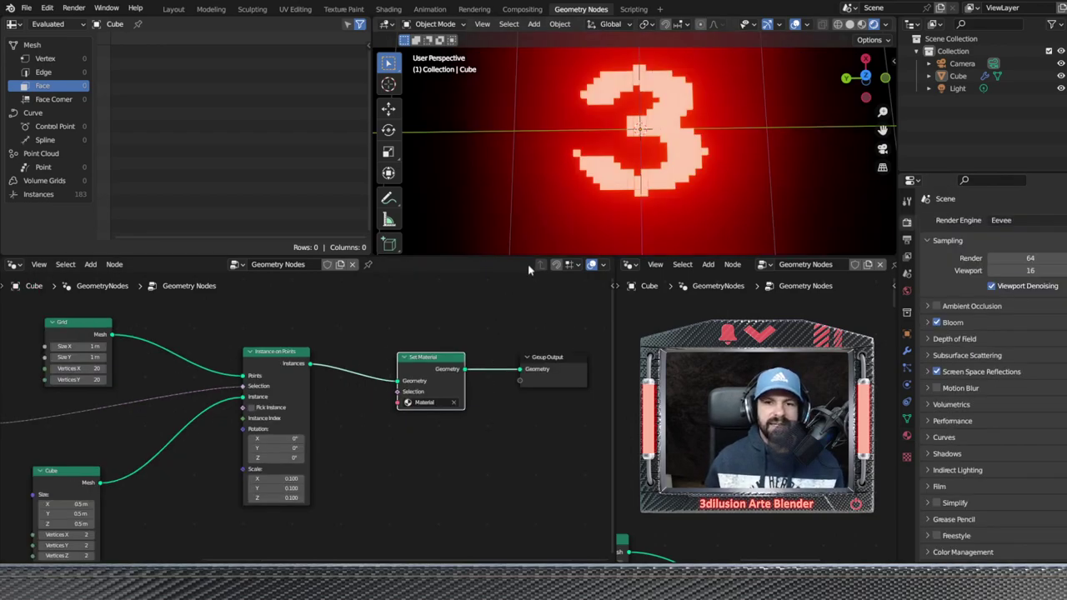
click(436, 403)
click(436, 425)
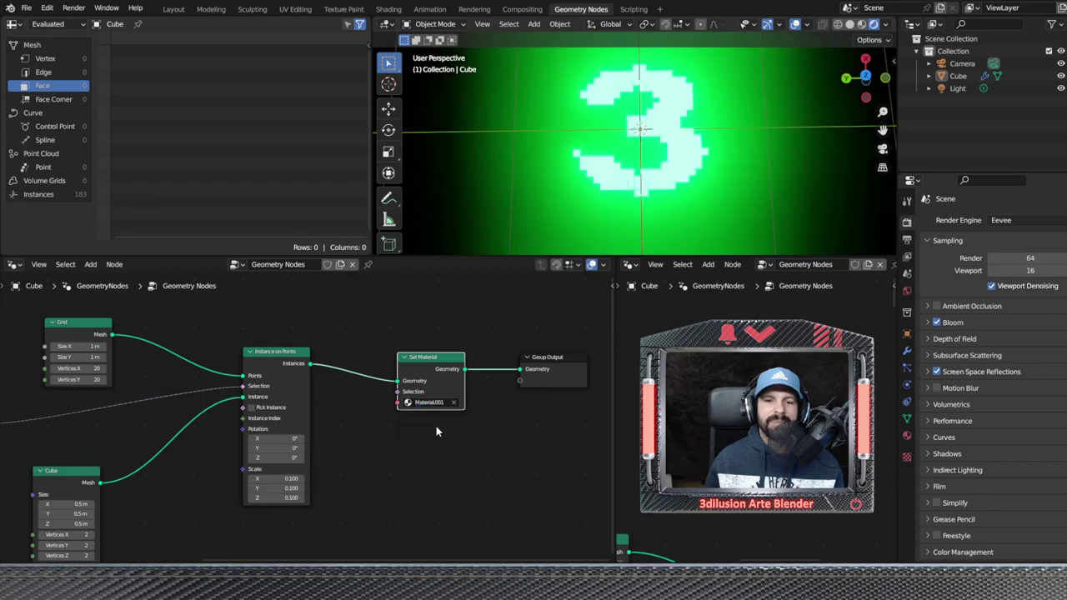
click(433, 404)
click(433, 418)
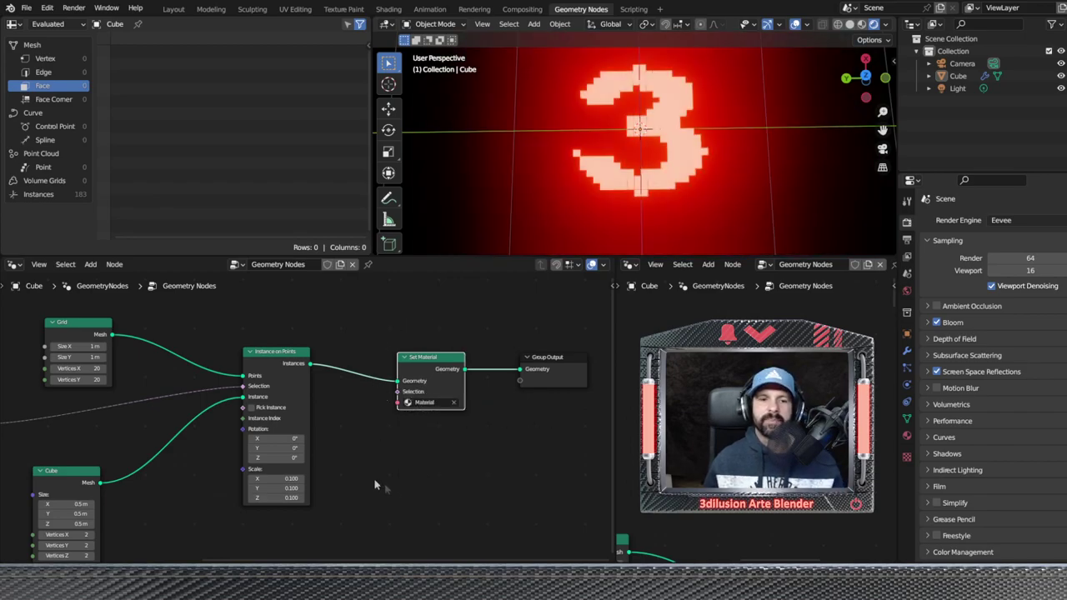
With the Image Texture node selected, search the add-node list for 'color'
middle_drag(317, 388, 392, 326)
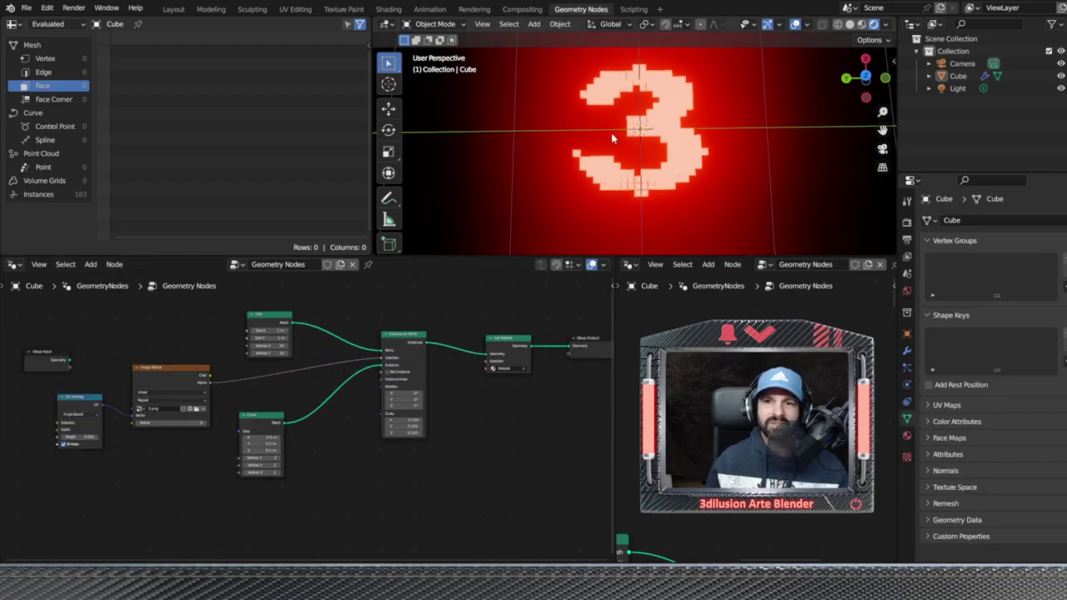
middle_drag(611, 132, 613, 144)
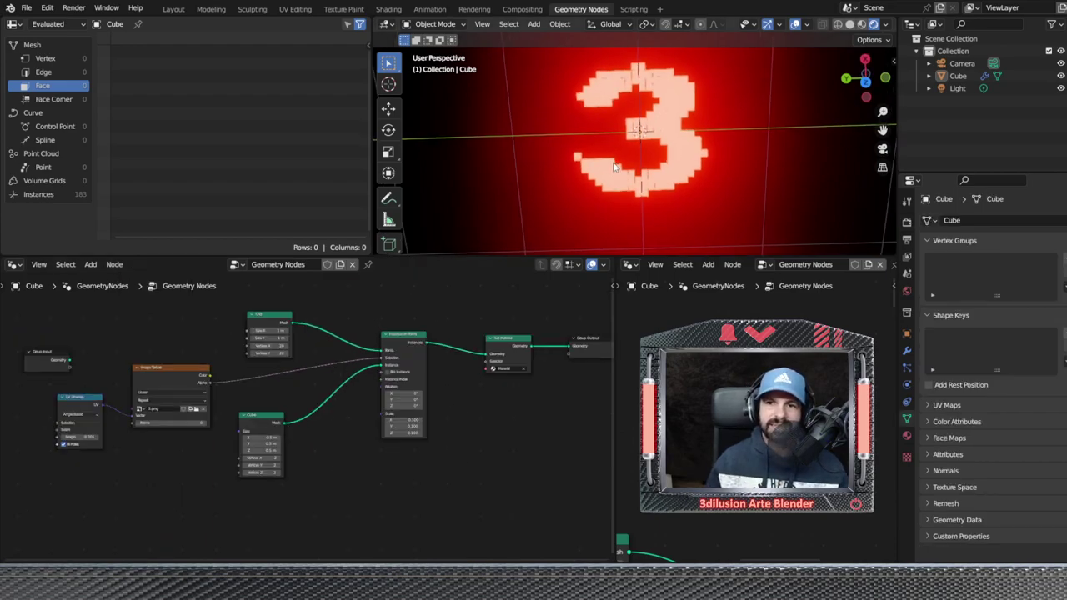
scroll(613, 144, down, 2)
mouse_move(626, 197)
middle_down()
mouse_move(603, 187)
mouse_move(622, 189)
middle_up()
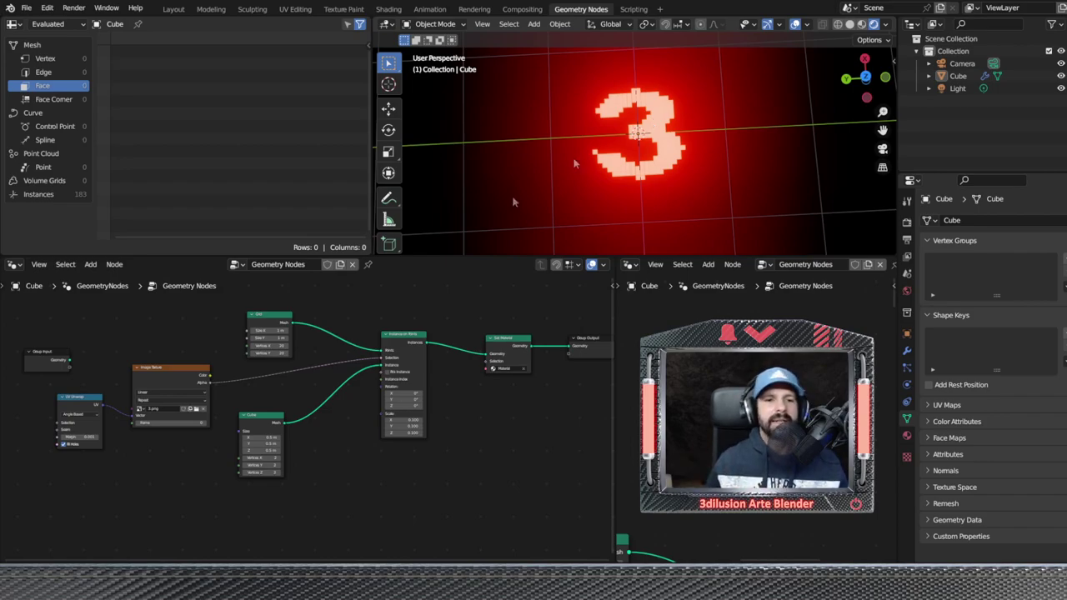
scroll(237, 414, up, 1)
click(118, 376)
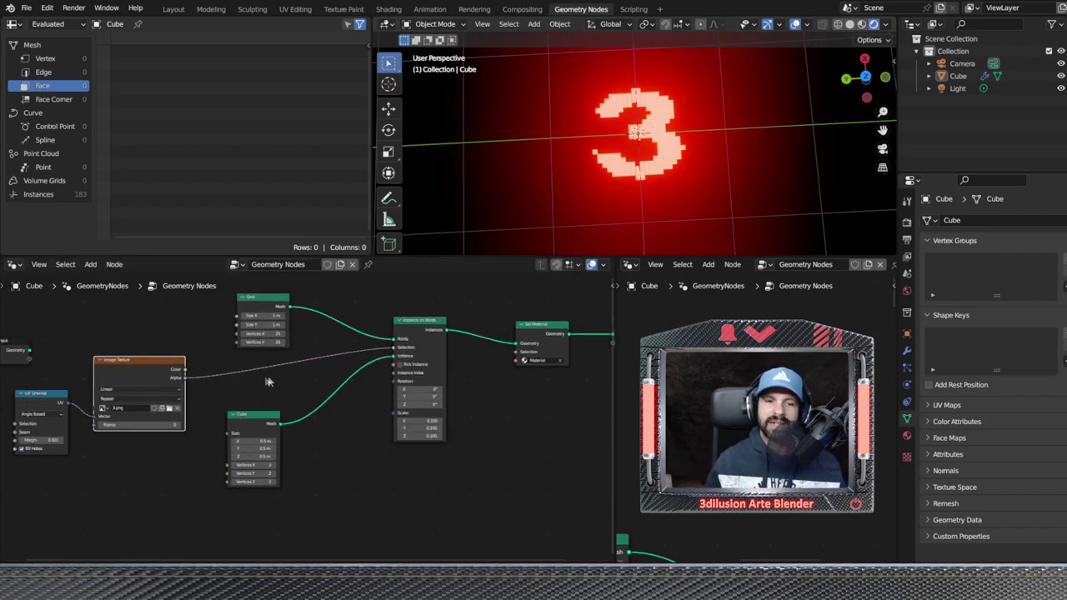
key(shift+a)
click(242, 247)
text(color)
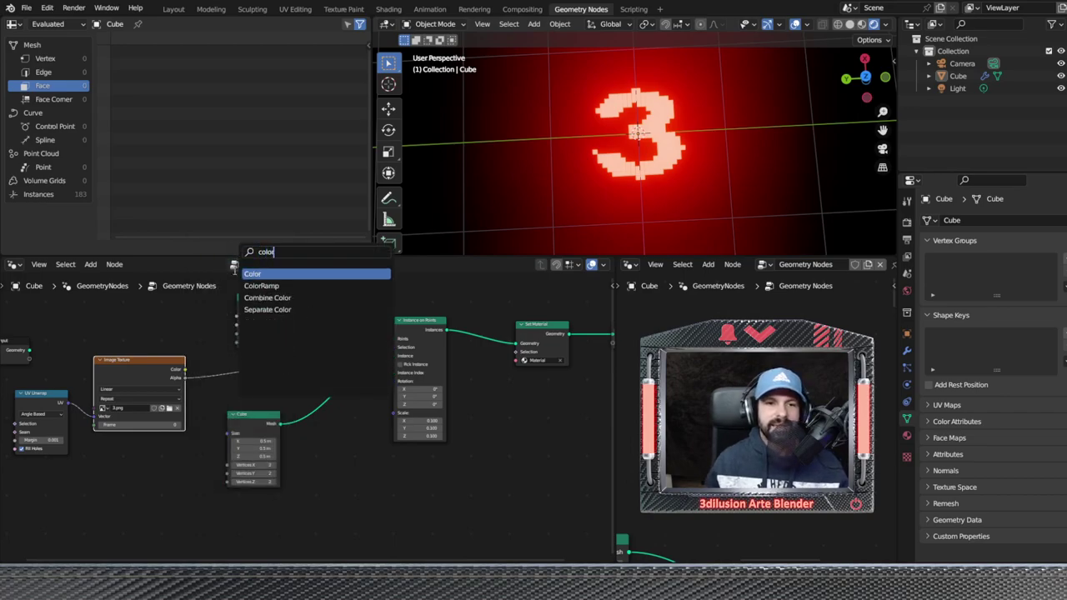
Drop a ColorRamp on the Alpha-to-Selection link and invert it: white stop left, black at 1.000
click(261, 285)
click(250, 354)
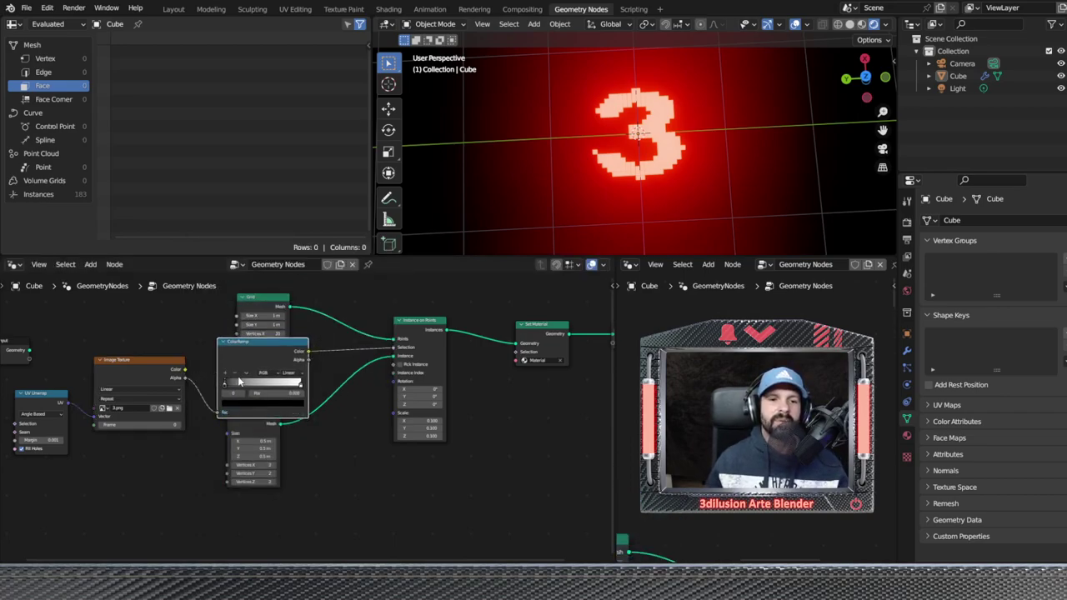
scroll(349, 297, up, 2)
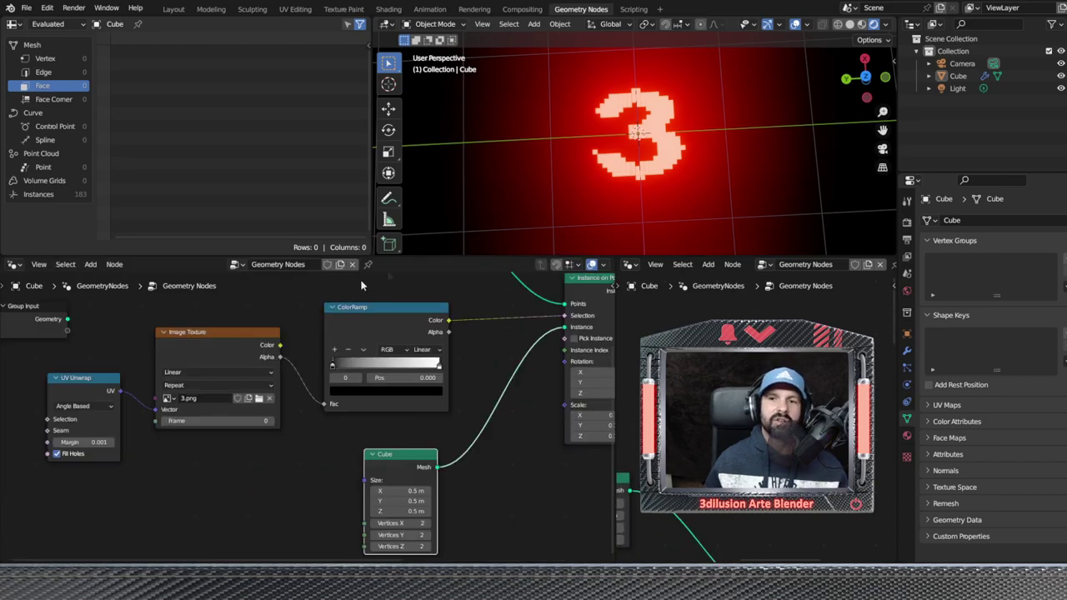
mouse_move(338, 364)
mouse_down()
mouse_move(382, 364)
mouse_move(317, 368)
mouse_up()
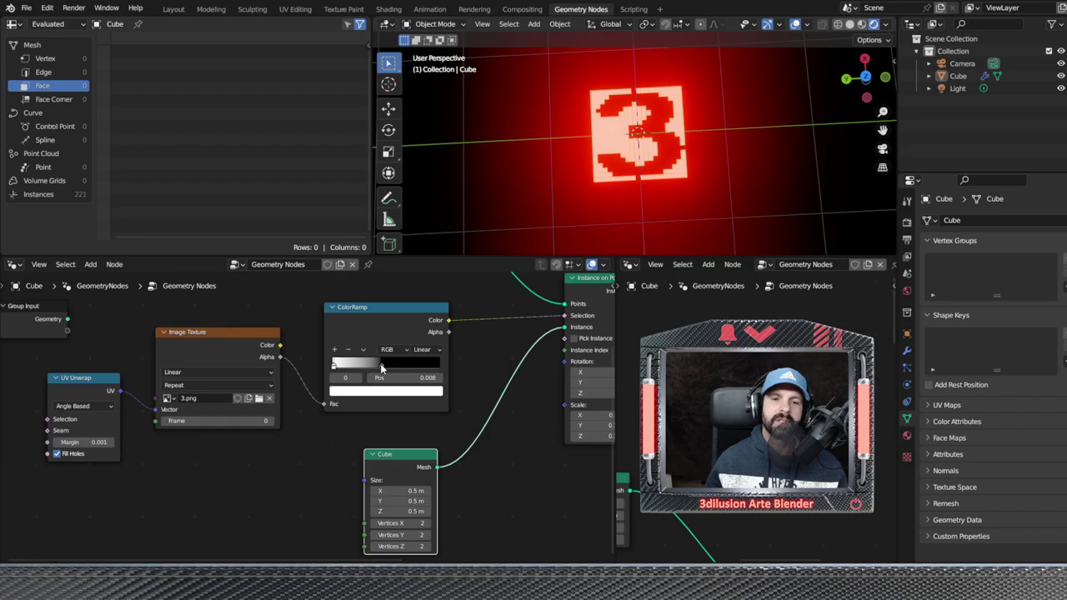
drag(382, 367, 456, 344)
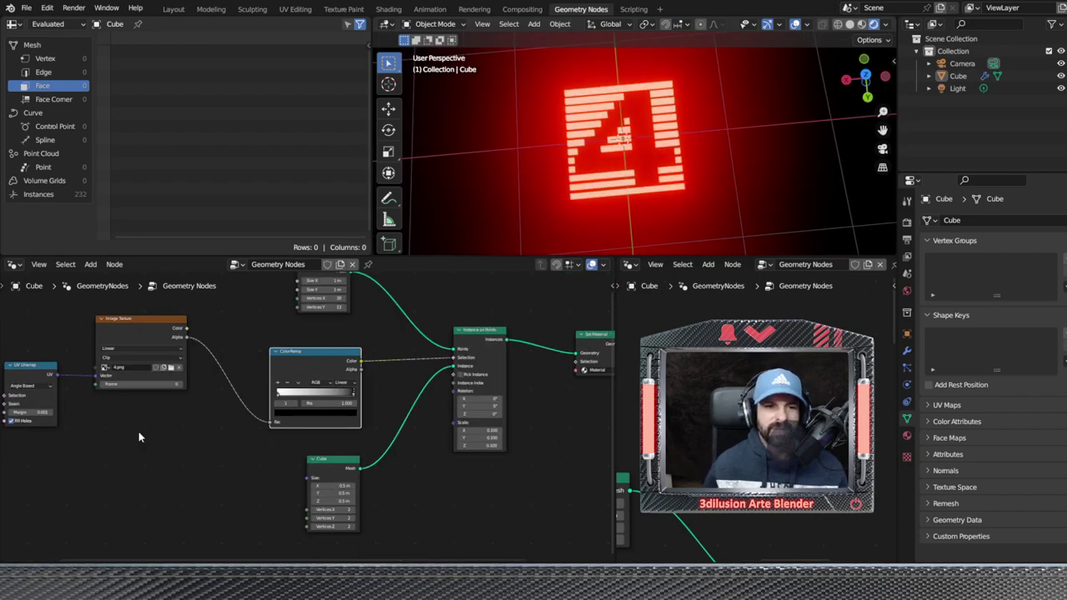
middle_drag(139, 436, 248, 434)
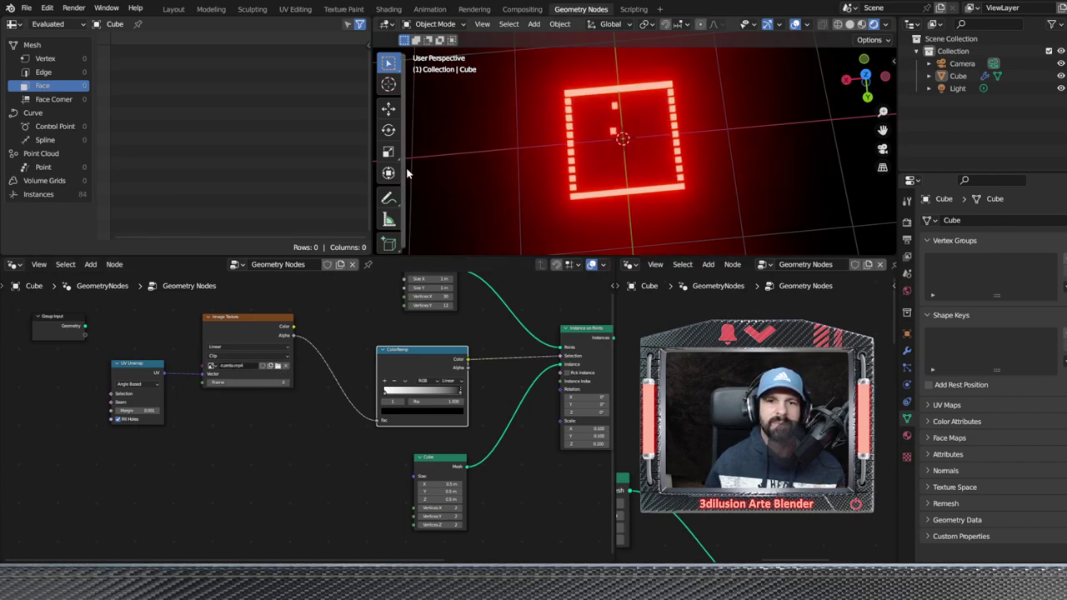
Wire the texture's Alpha straight into Selection and delete the ColorRamp
drag(381, 420, 556, 356)
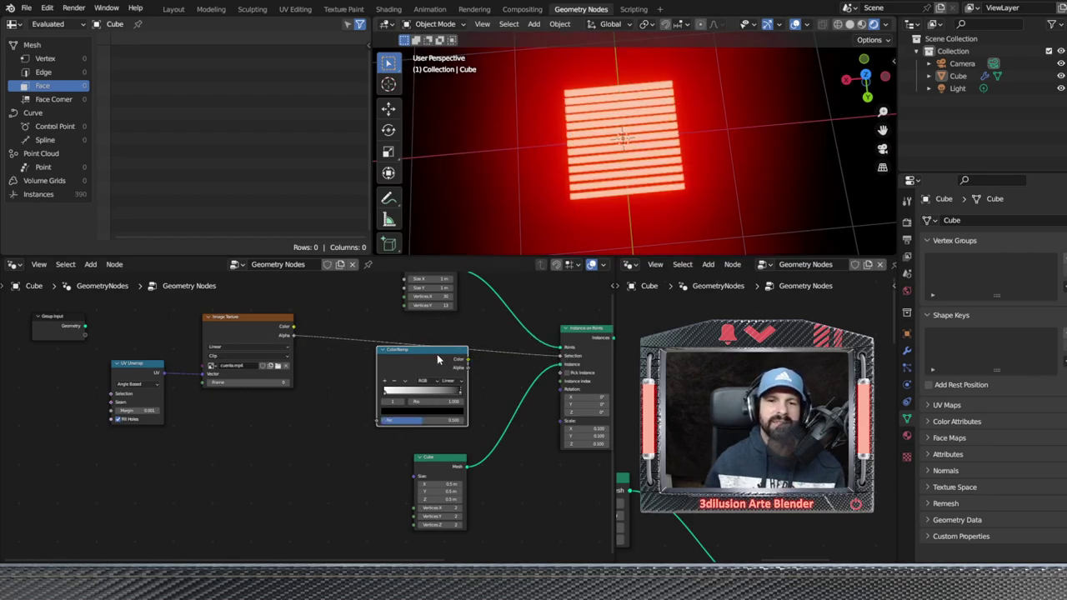
key(x)
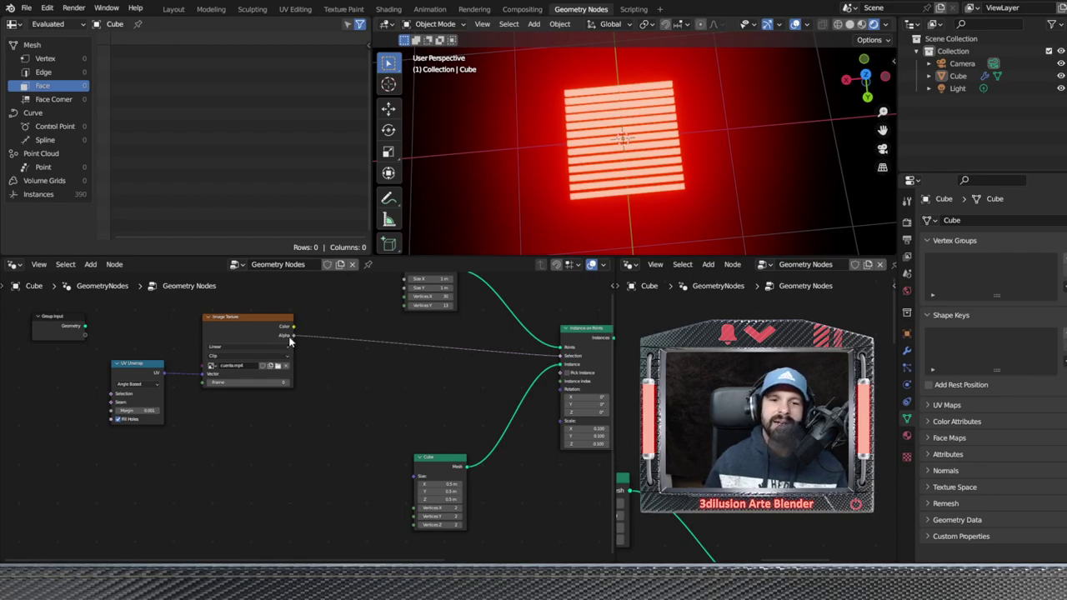
Drive the instance Selection from the Image Texture's Color and preview the countdown playback
drag(293, 327, 560, 356)
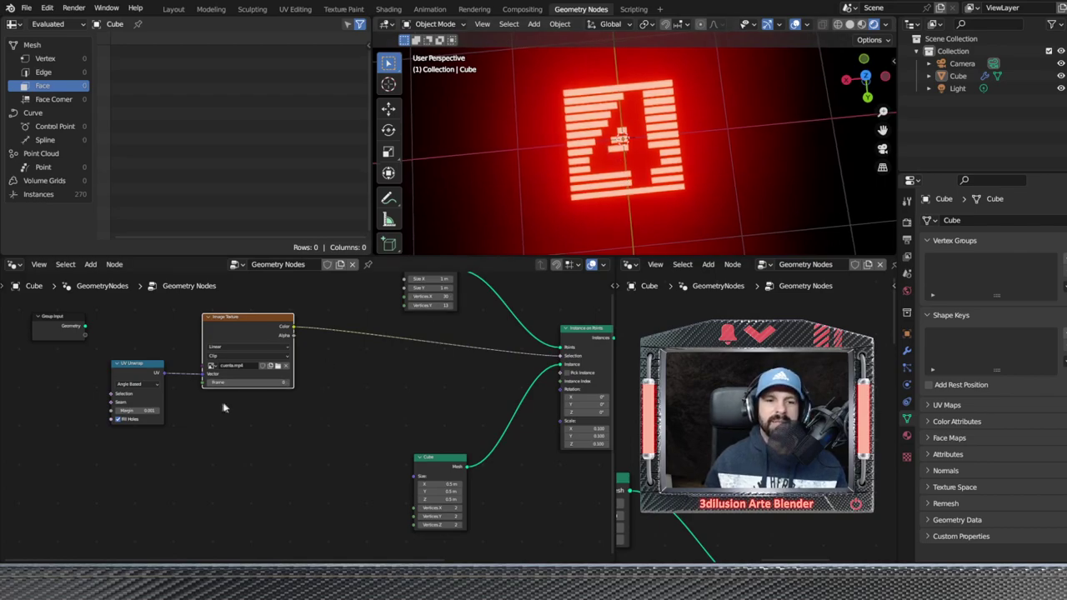
middle_drag(223, 408, 250, 414)
key(space)
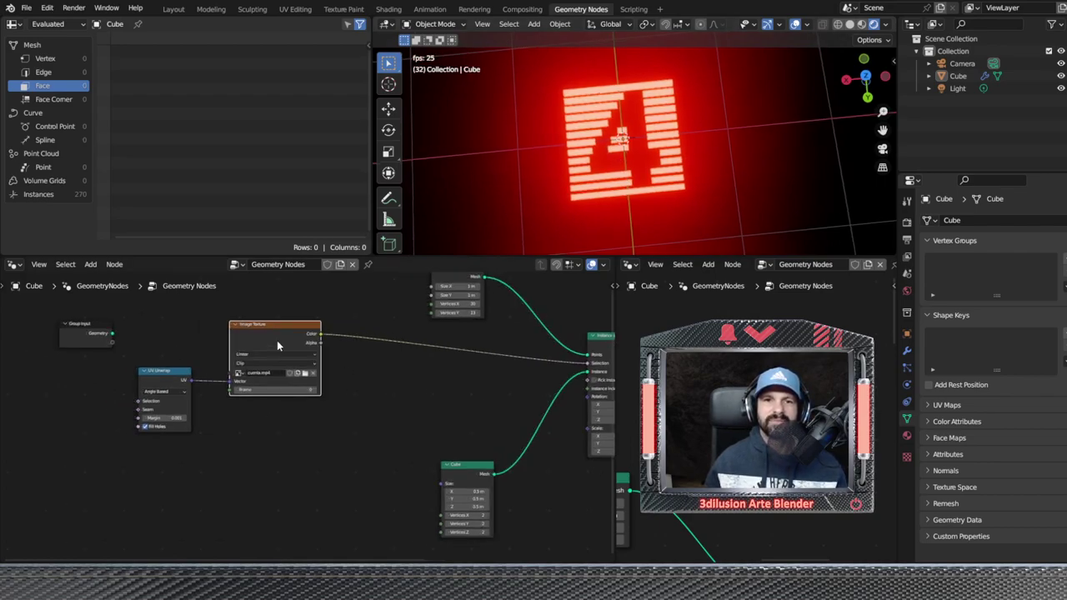
key(space)
Adjust the video texture's Frame value and grid size, then add a Timeline below the node editor
drag(285, 390, 317, 389)
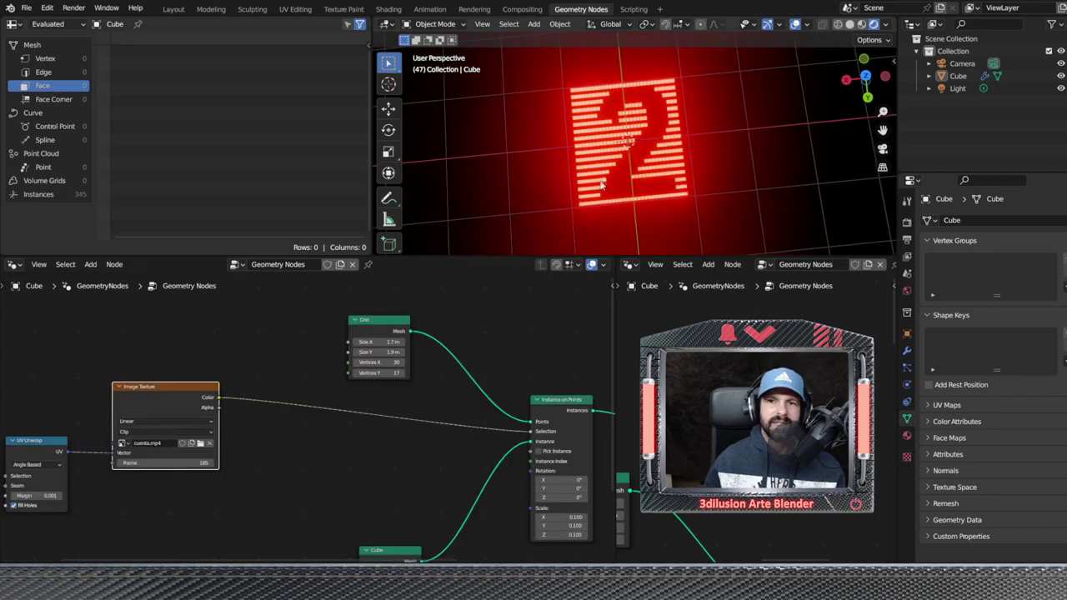
middle_drag(343, 422, 433, 398)
mouse_move(298, 439)
mouse_down()
mouse_move(250, 440)
mouse_move(294, 435)
mouse_up()
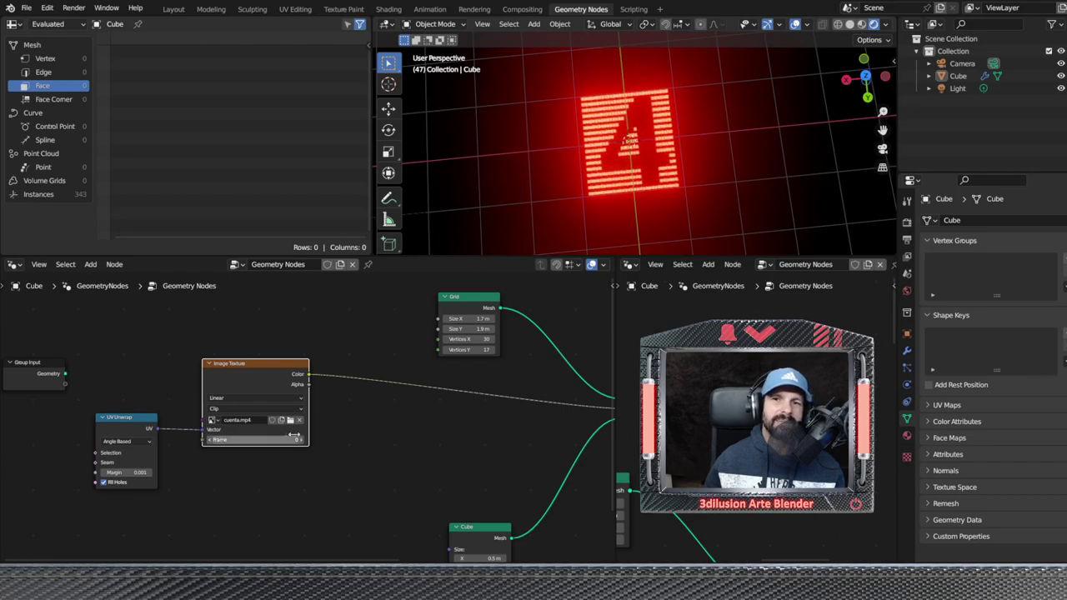
drag(489, 564, 489, 477)
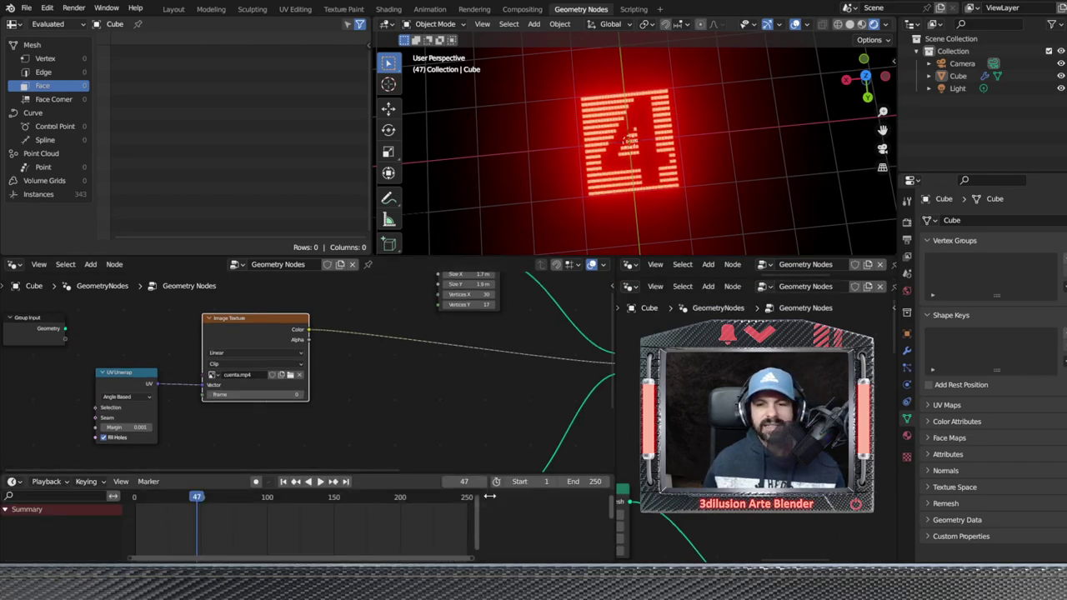
At frame 1, keyframe the video texture's Frame value at 0
key(shift+Left)
scroll(290, 405, down, 1)
middle_drag(289, 405, 328, 399)
scroll(355, 388, up, 2)
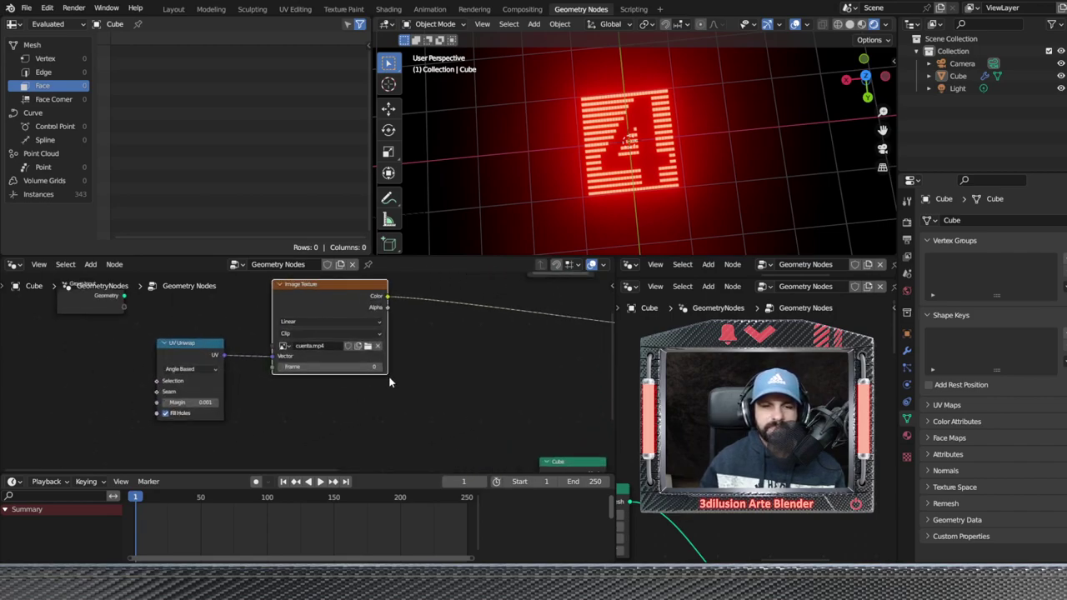
right_click(364, 367)
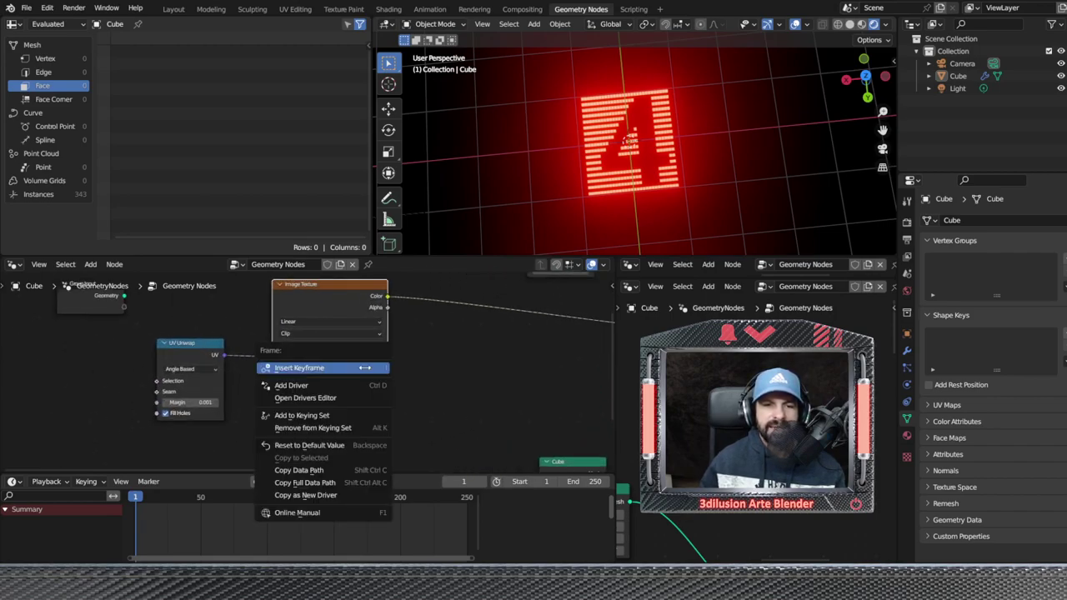
click(309, 368)
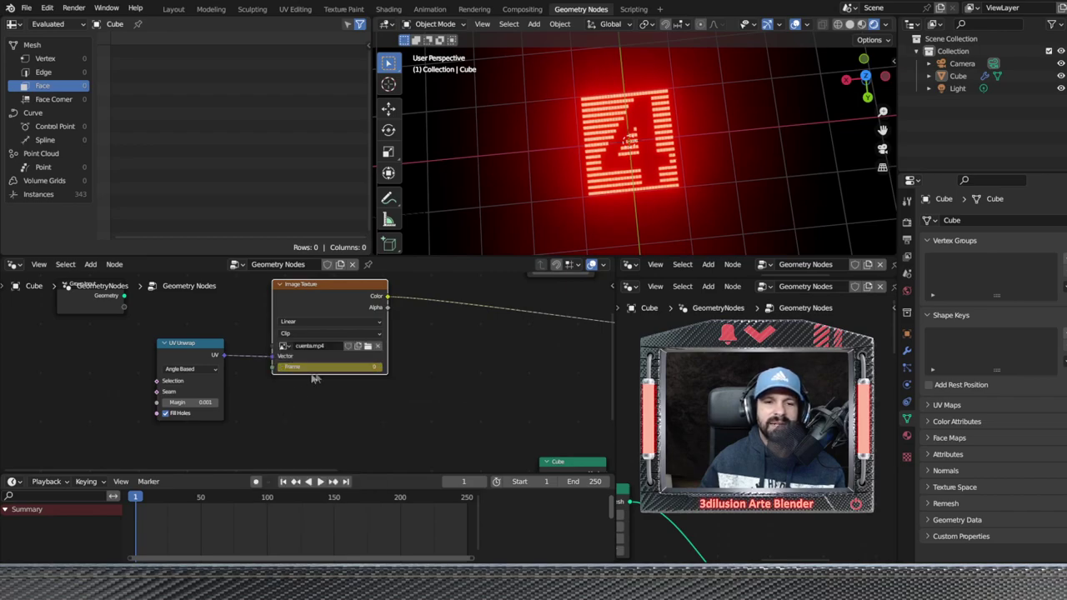
At frame 250, set the texture's Frame to 248 and keyframe it
drag(136, 497, 467, 494)
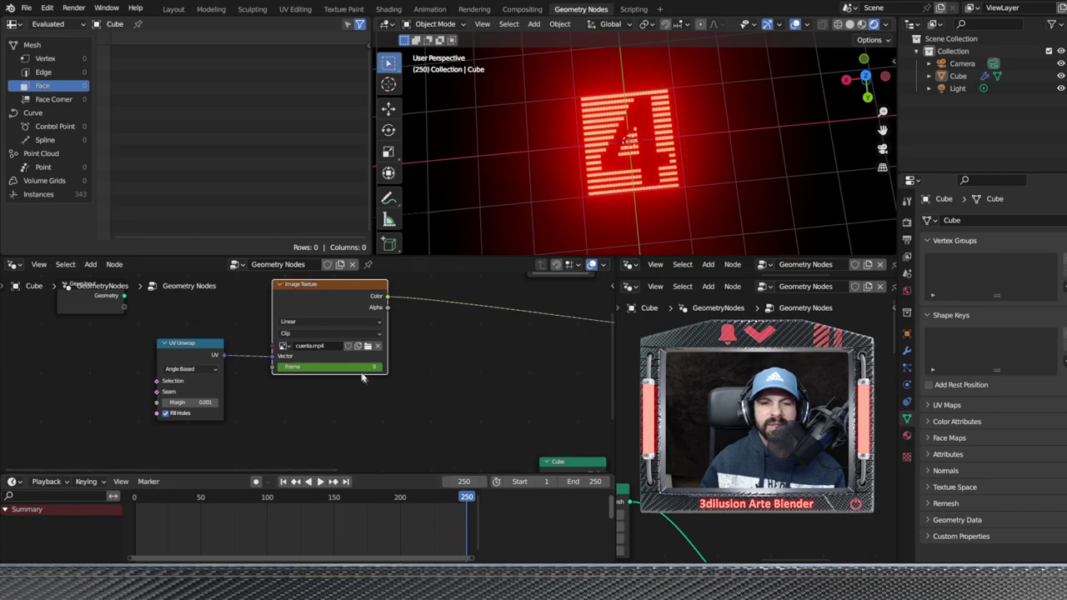
drag(363, 368, 434, 367)
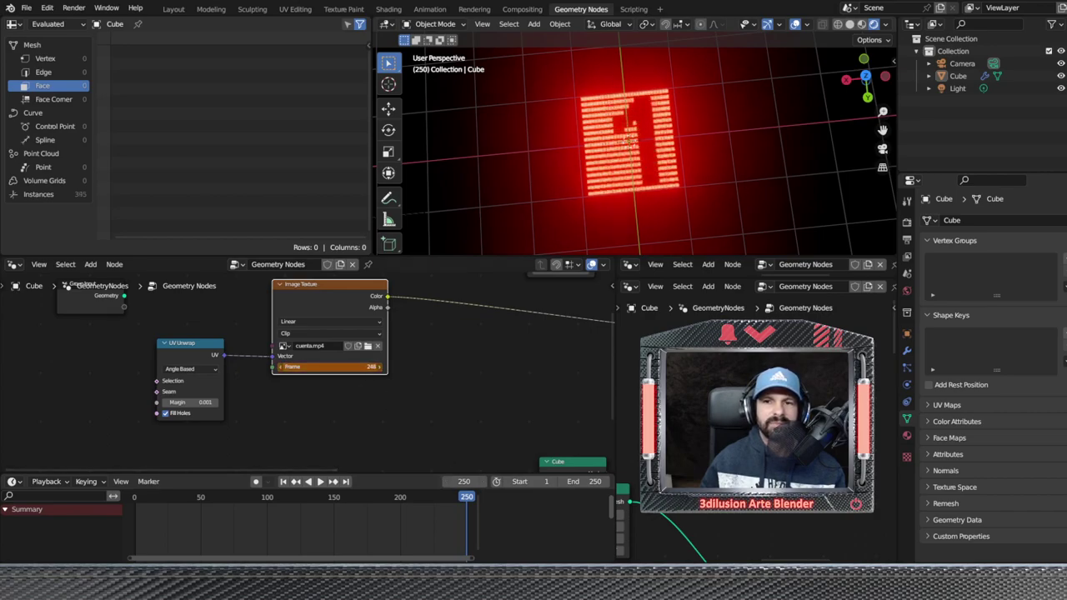
right_click(363, 367)
click(363, 364)
Play the countdown from near the start, viewing the display from a tilted angle
click(140, 534)
key(space)
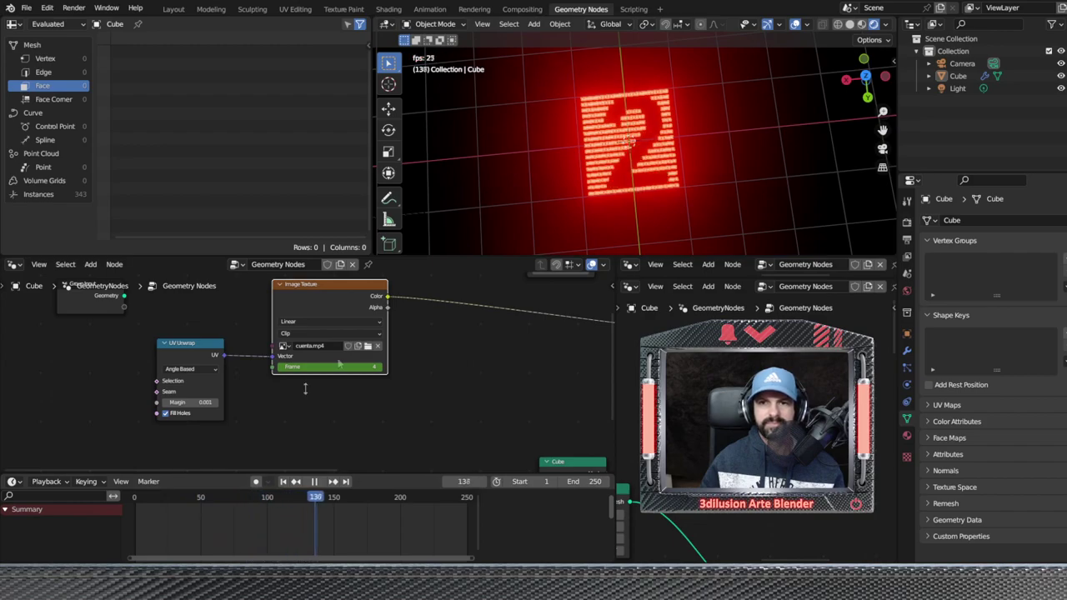
scroll(626, 189, up, 4)
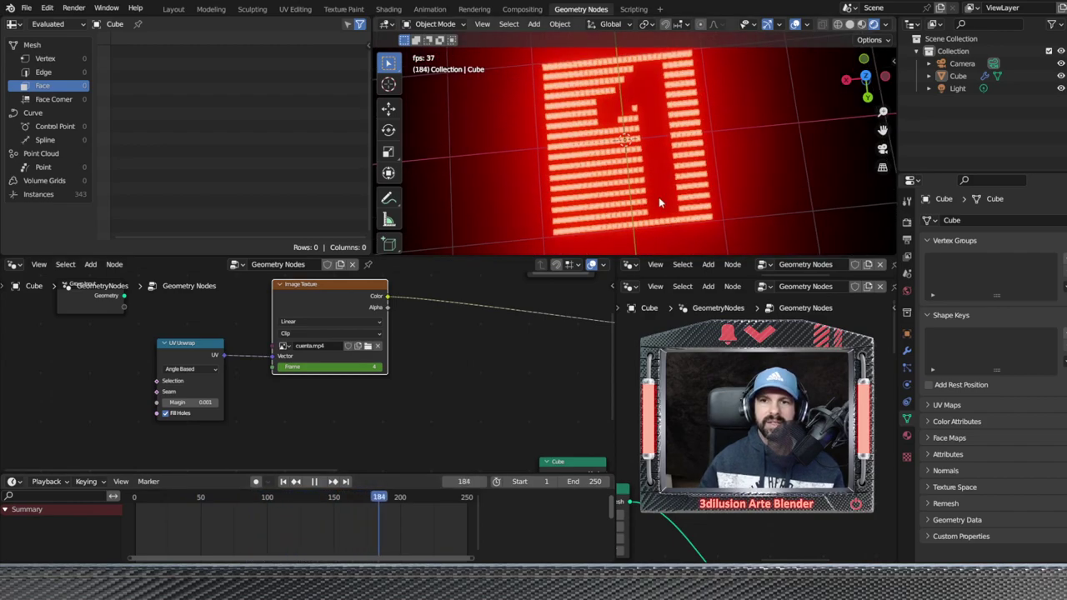
scroll(658, 202, up, 2)
mouse_move(607, 163)
middle_down()
mouse_move(617, 186)
mouse_move(684, 173)
mouse_move(610, 216)
middle_up()
scroll(678, 175, down, 3)
key(space)
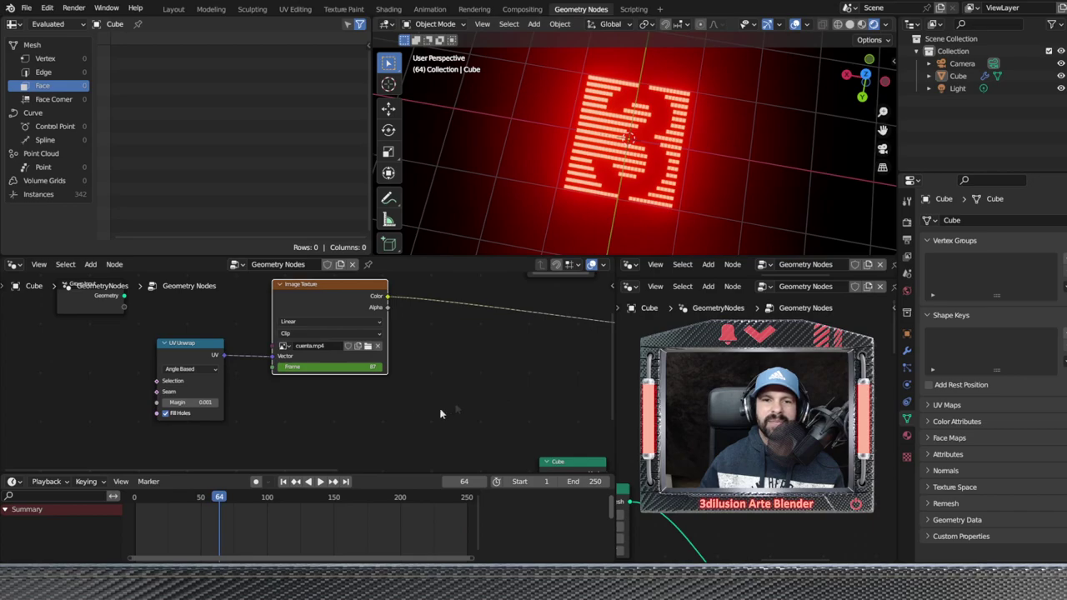
Replace the Cube node with an Ico Sphere node as the instanced mesh
scroll(440, 413, down, 1)
middle_drag(411, 362, 229, 428)
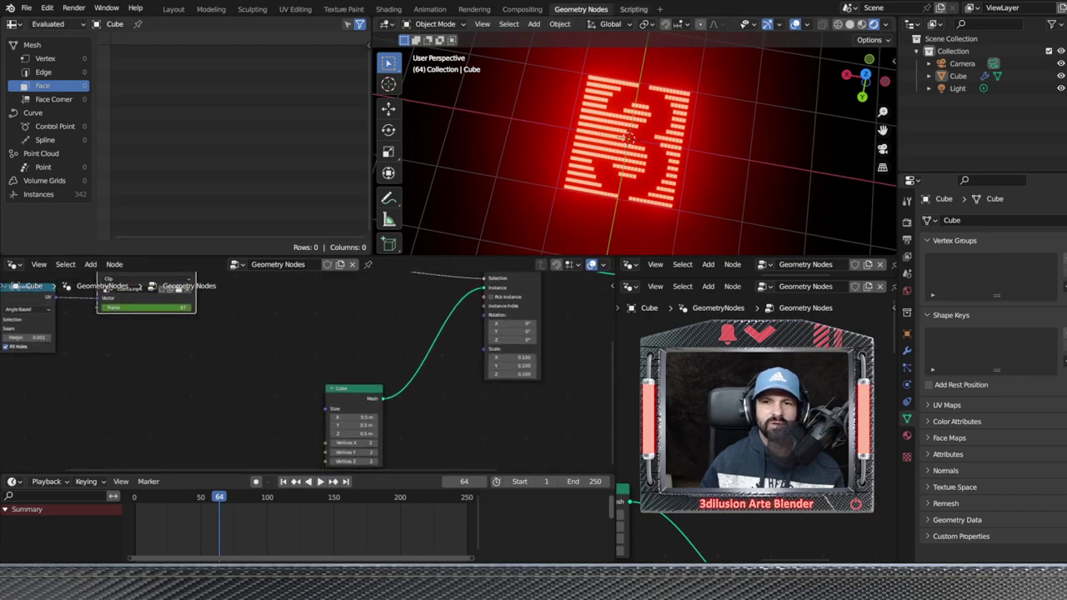
mouse_move(650, 217)
middle_down()
mouse_move(716, 101)
mouse_move(754, 115)
middle_up()
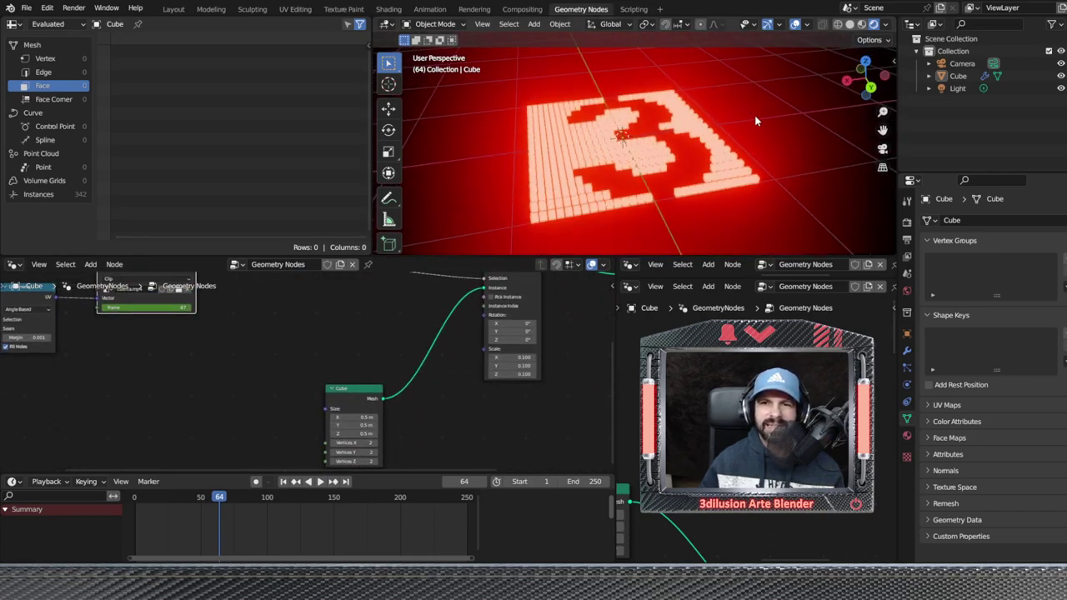
click(351, 398)
drag(351, 397, 282, 376)
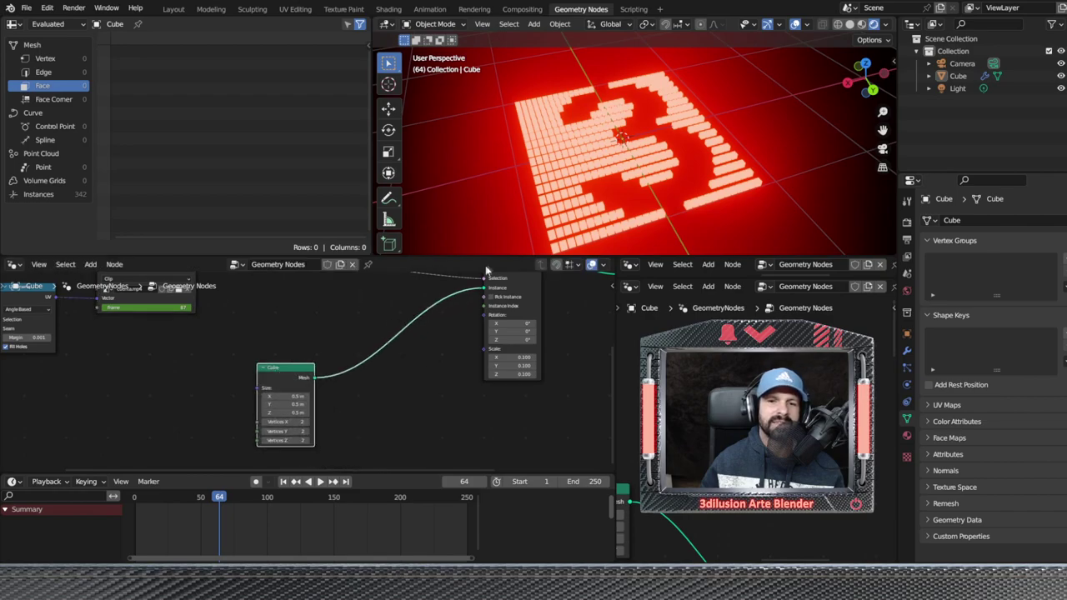
drag(489, 289, 376, 361)
drag(285, 392, 232, 388)
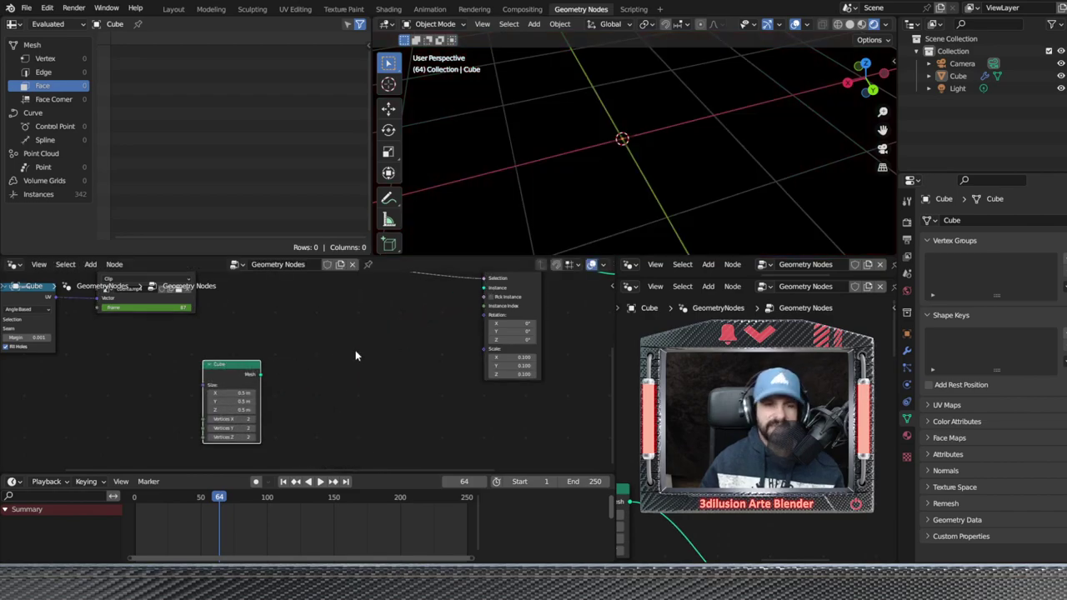
key(shift+a)
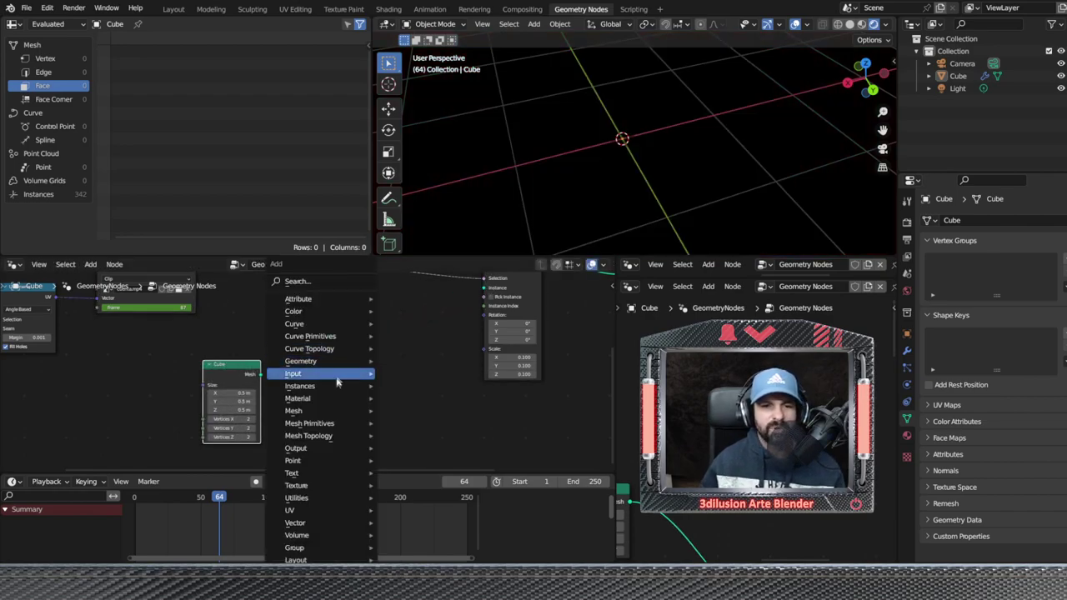
mouse_move(310, 424)
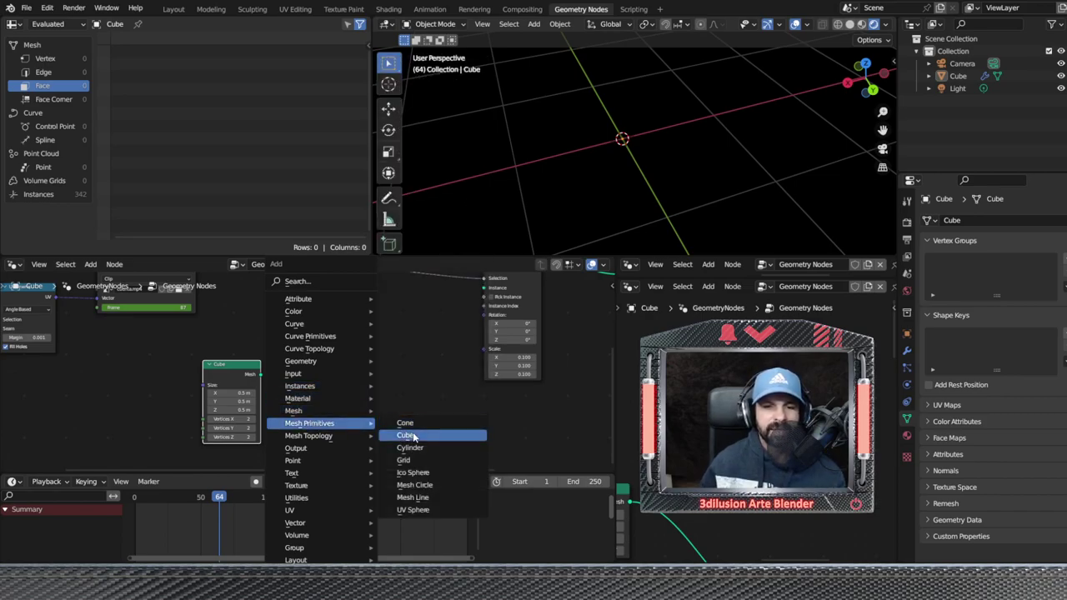
click(423, 473)
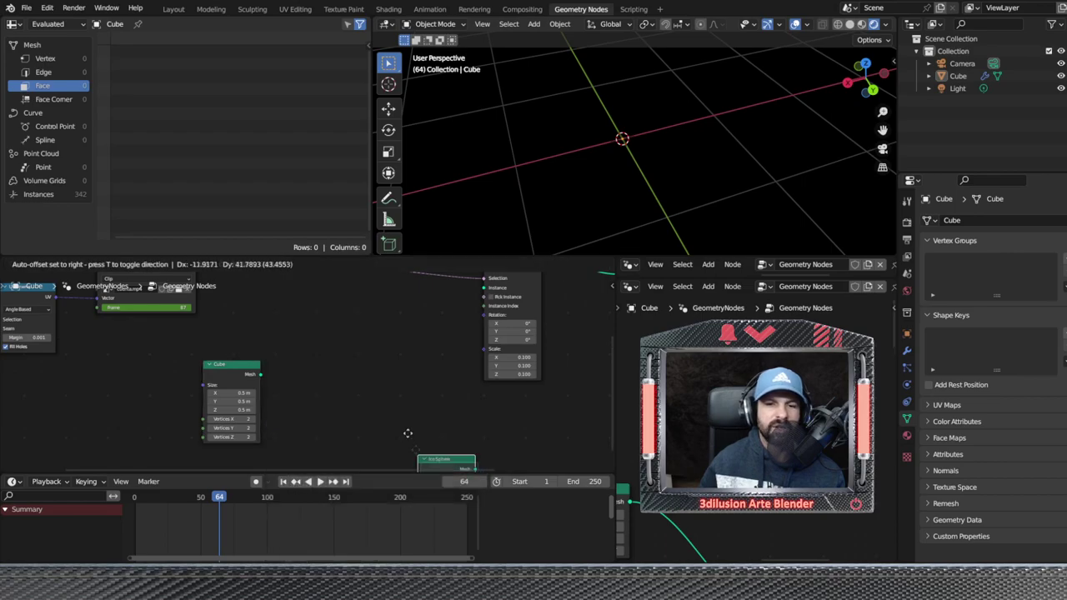
drag(392, 346, 508, 377)
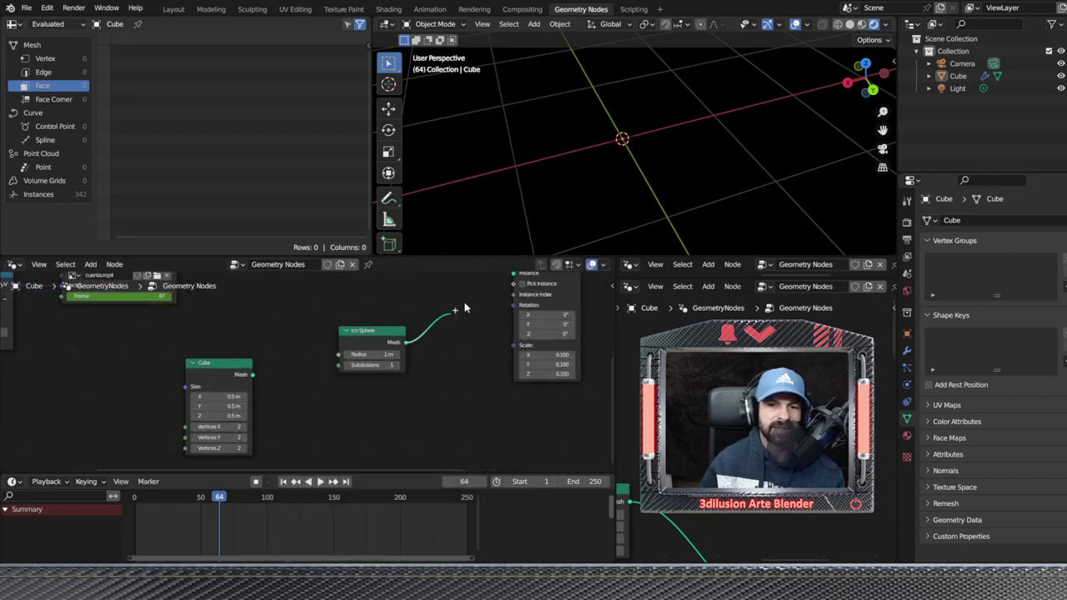
View the display from top and shrink the Ico Sphere radius to 0.3 m during playback
key(KP_7)
scroll(315, 360, down, 1)
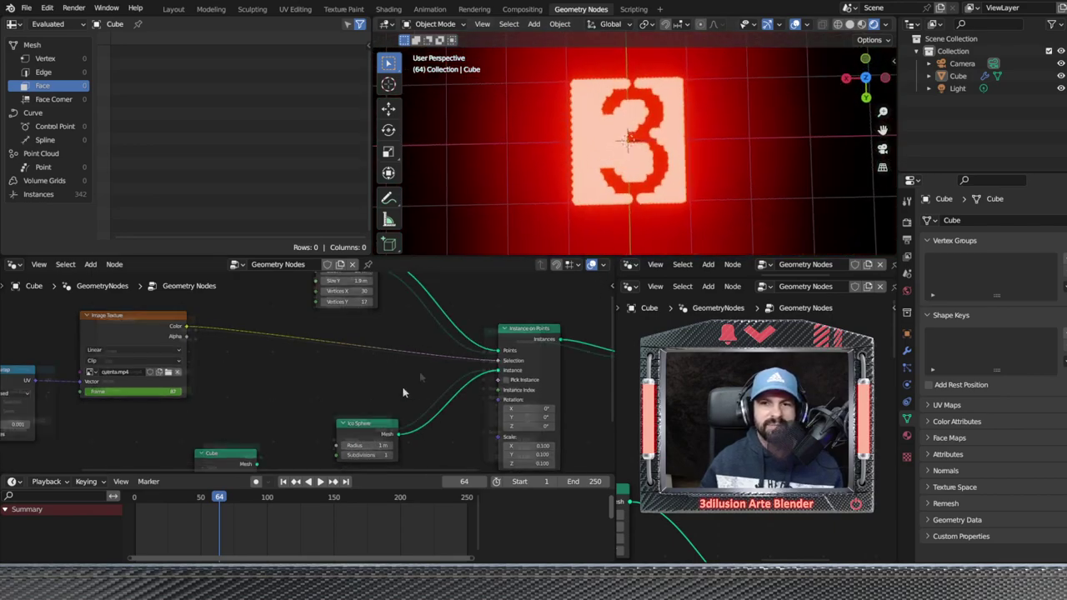
key(space)
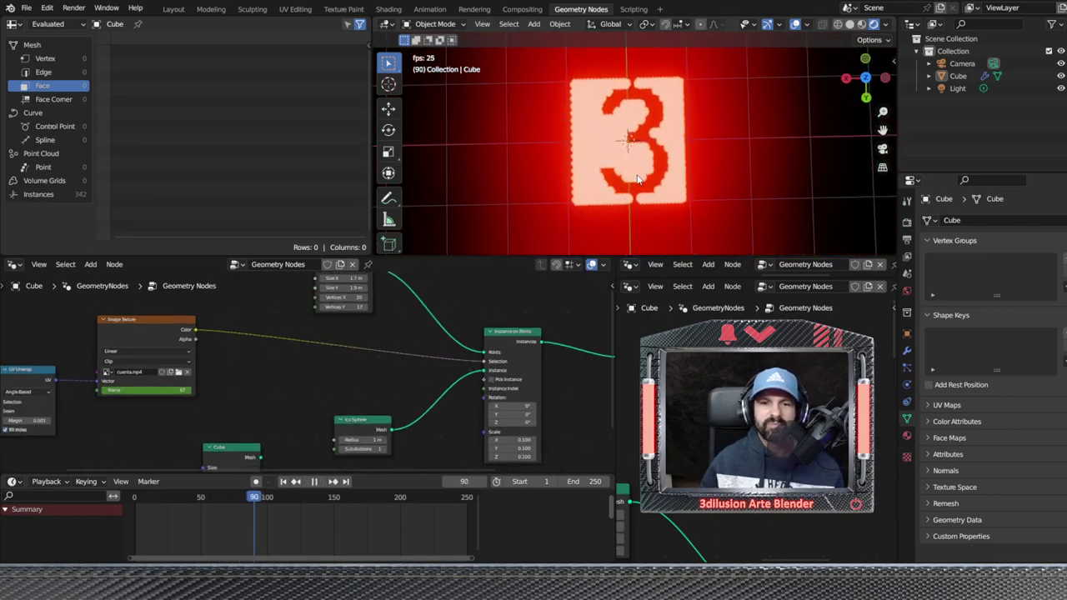
scroll(637, 179, up, 2)
scroll(638, 179, up, 3)
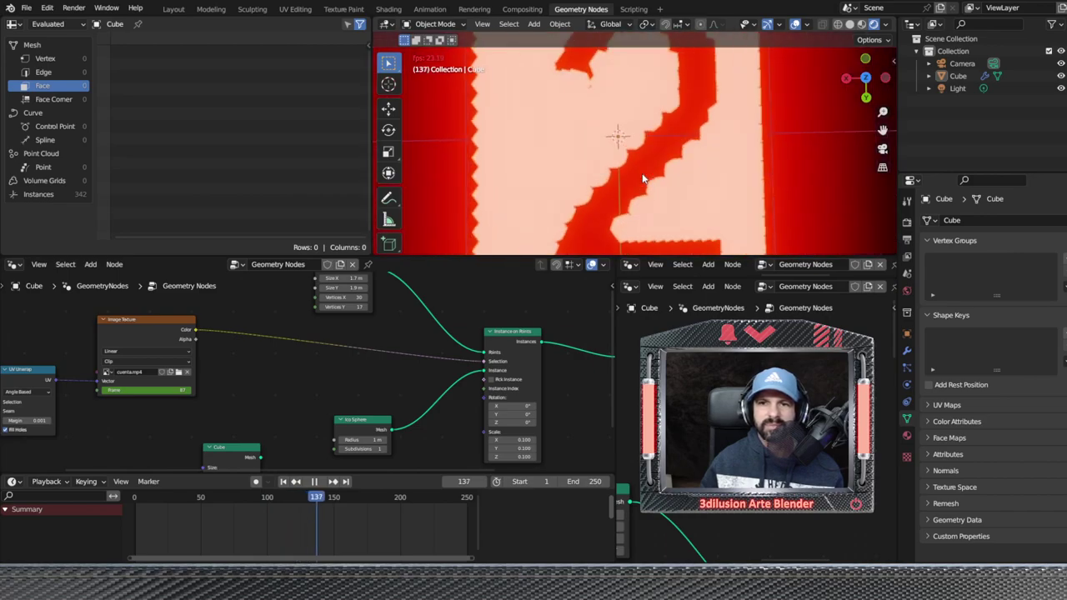
key(space)
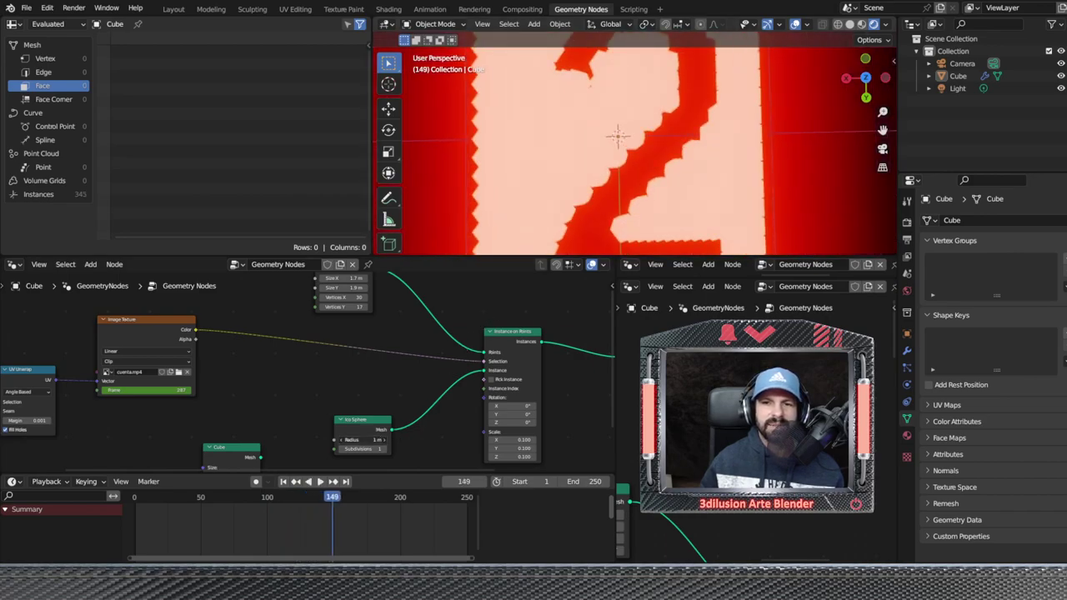
drag(362, 439, 334, 439)
scroll(551, 197, down, 5)
key(space)
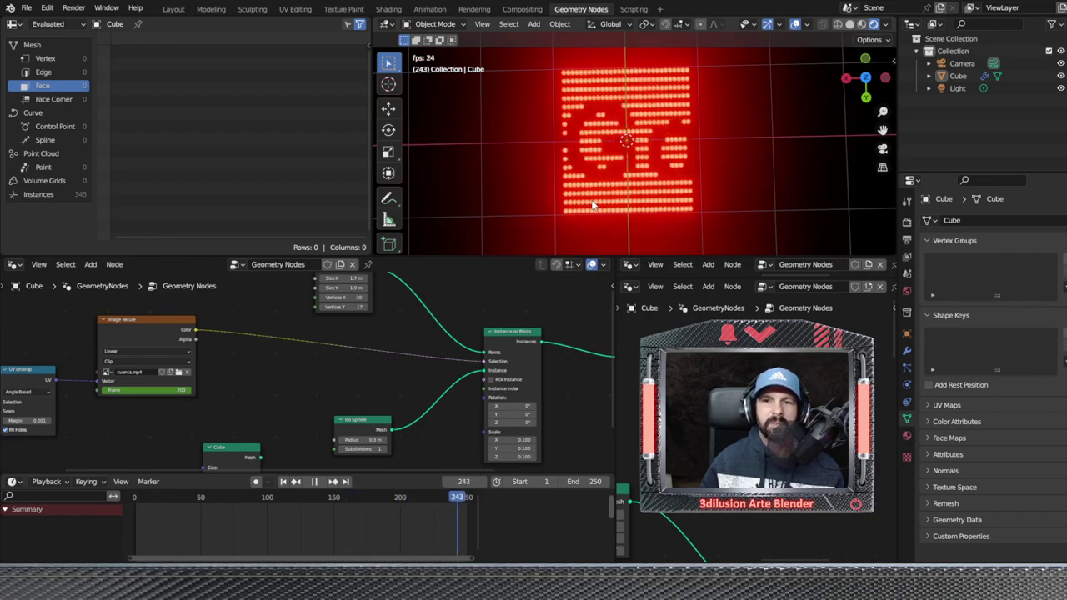
Add a ColorRamp onto the Image Texture Color-to-Selection link
key(space)
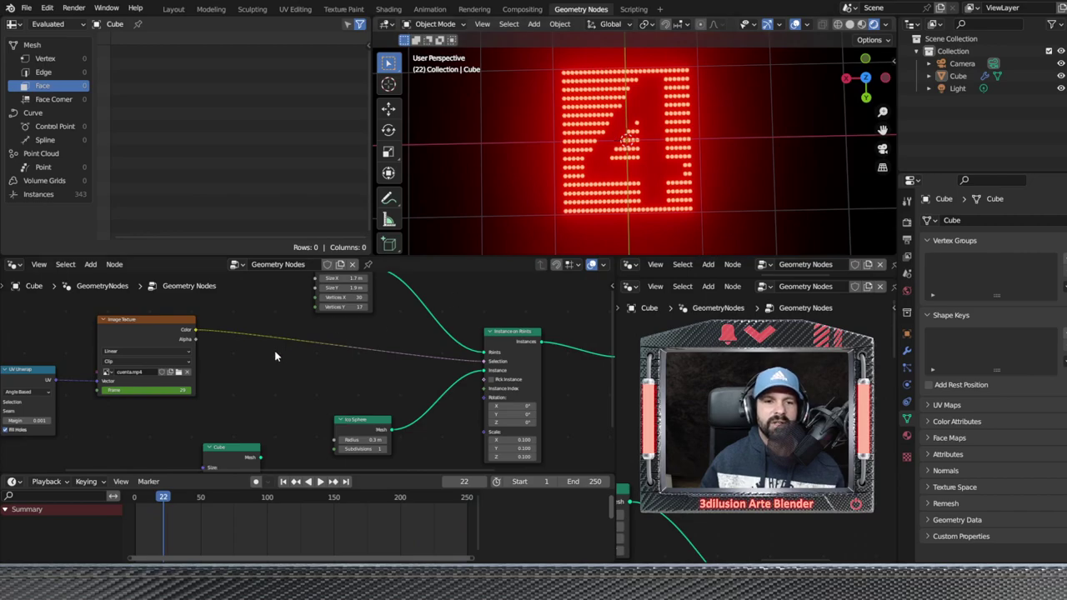
key(shift+a)
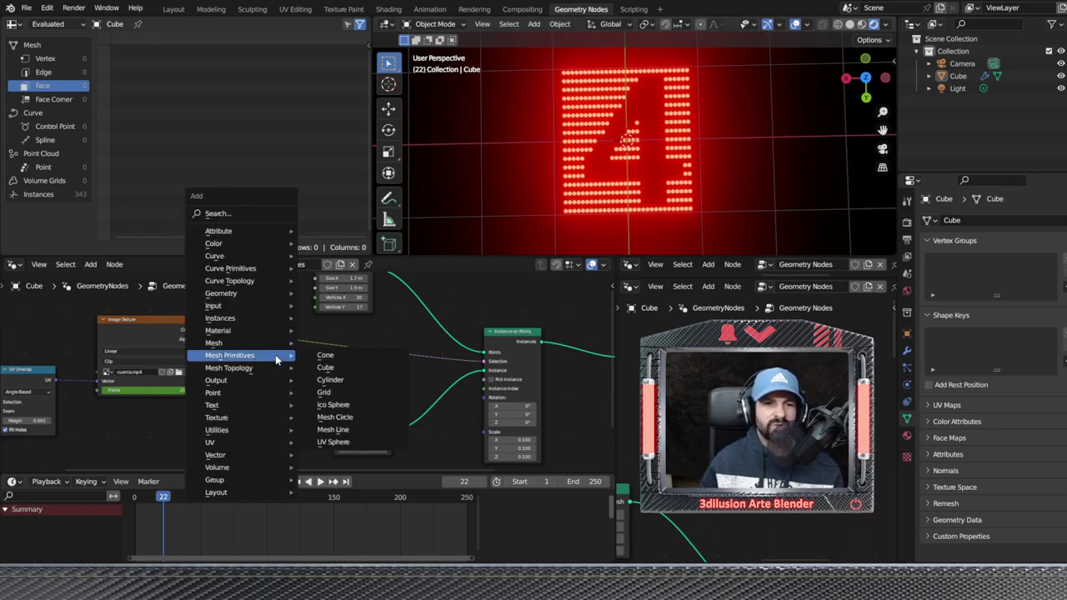
click(272, 214)
text(colo)
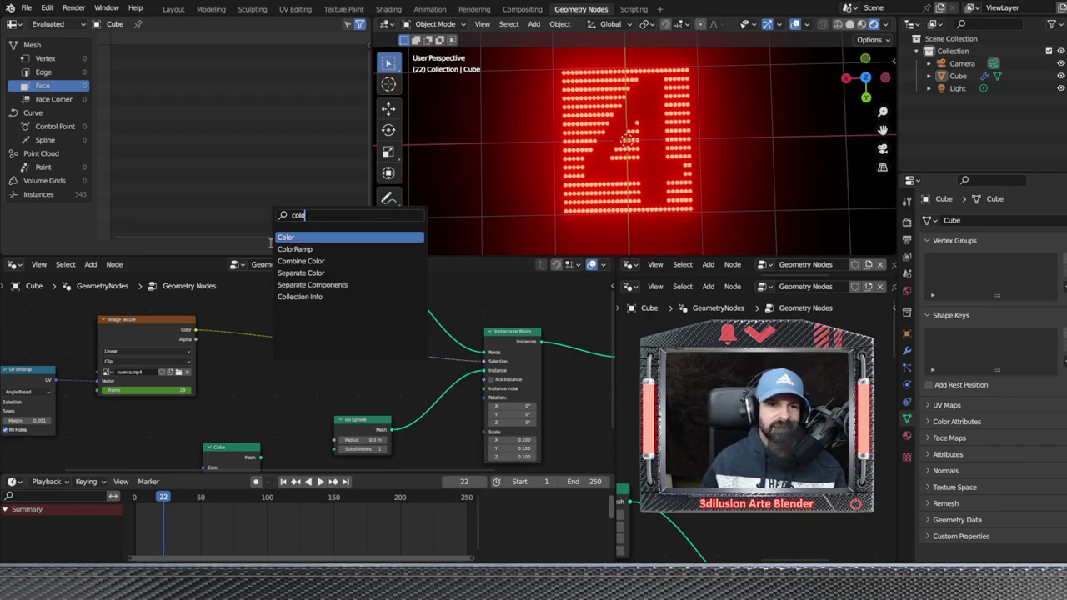
click(295, 248)
click(255, 349)
Move the ramp's dark stop to 0.006, check playback at frame 120, and reposition the Grid node
drag(244, 359, 314, 358)
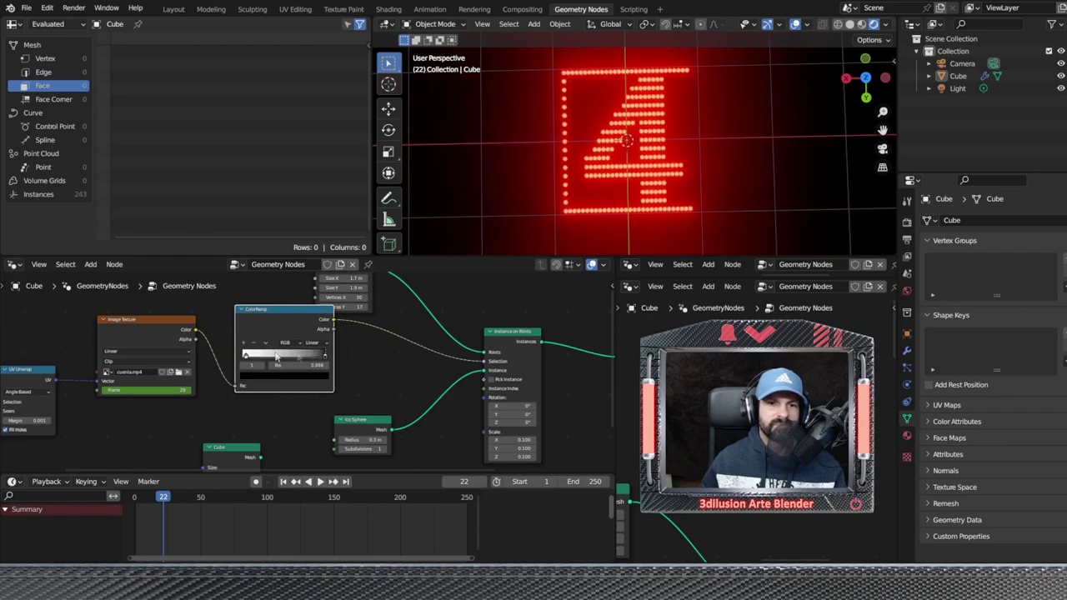
click(245, 356)
key(space)
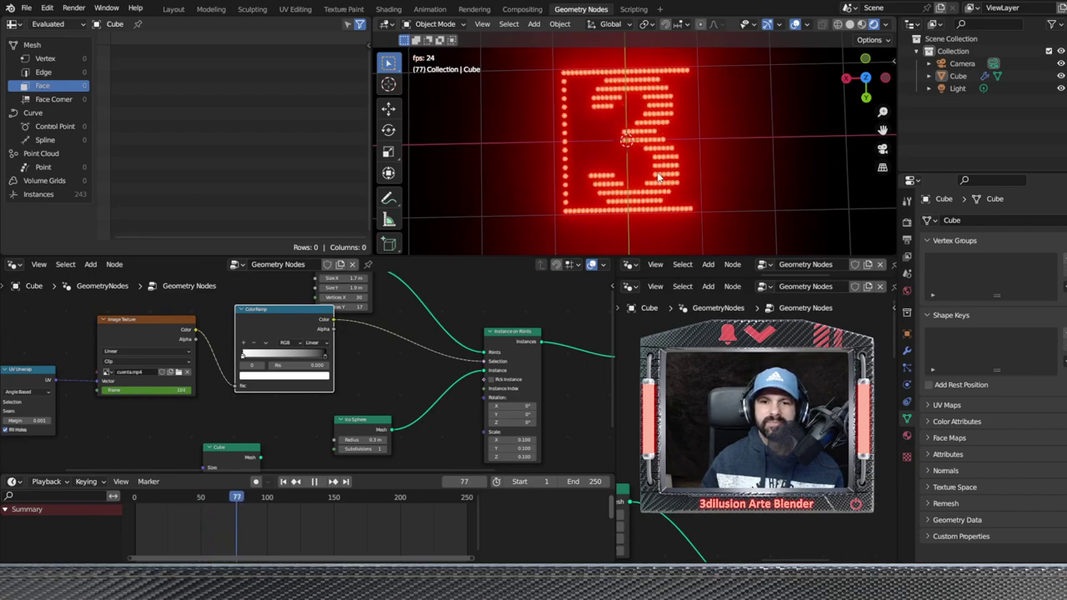
key(space)
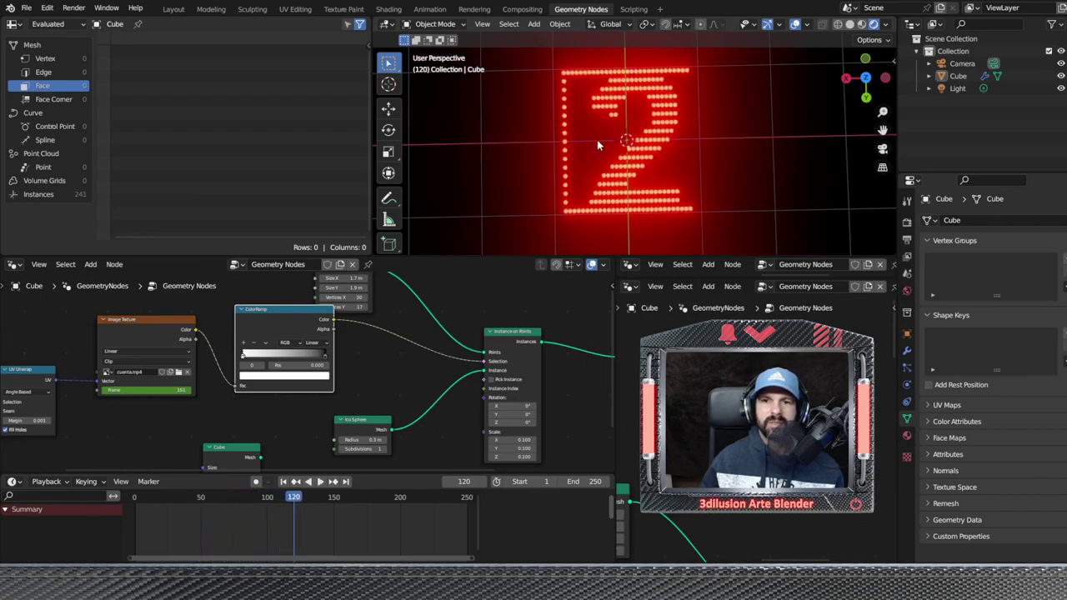
scroll(477, 332, down, 1)
middle_drag(478, 333, 488, 364)
drag(339, 340, 392, 317)
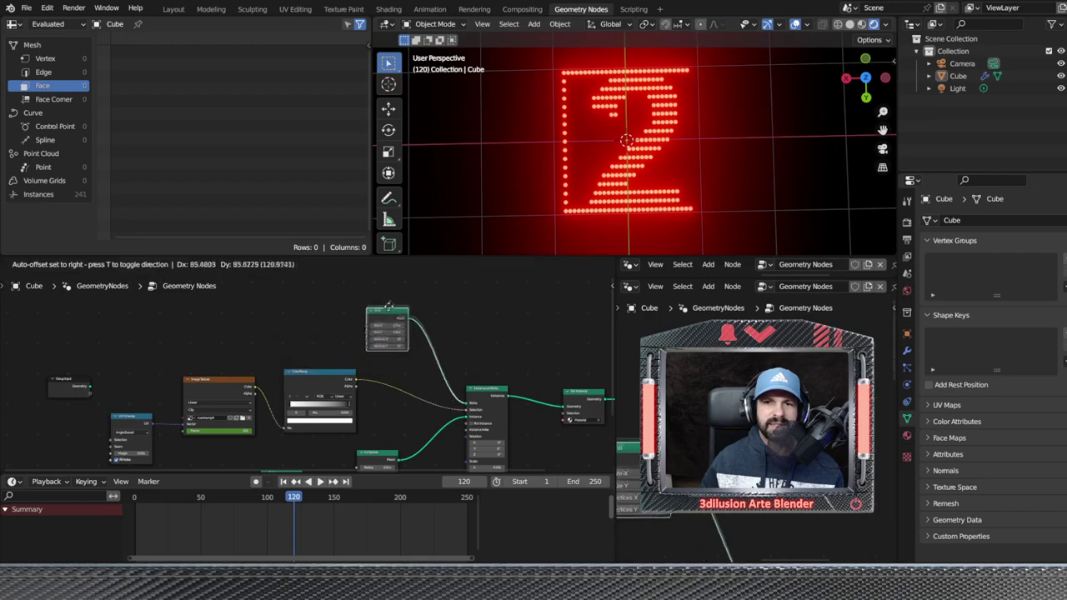
Set the Grid node's Size X and Size Y to 2 m
scroll(392, 317, up, 1)
scroll(400, 334, up, 1)
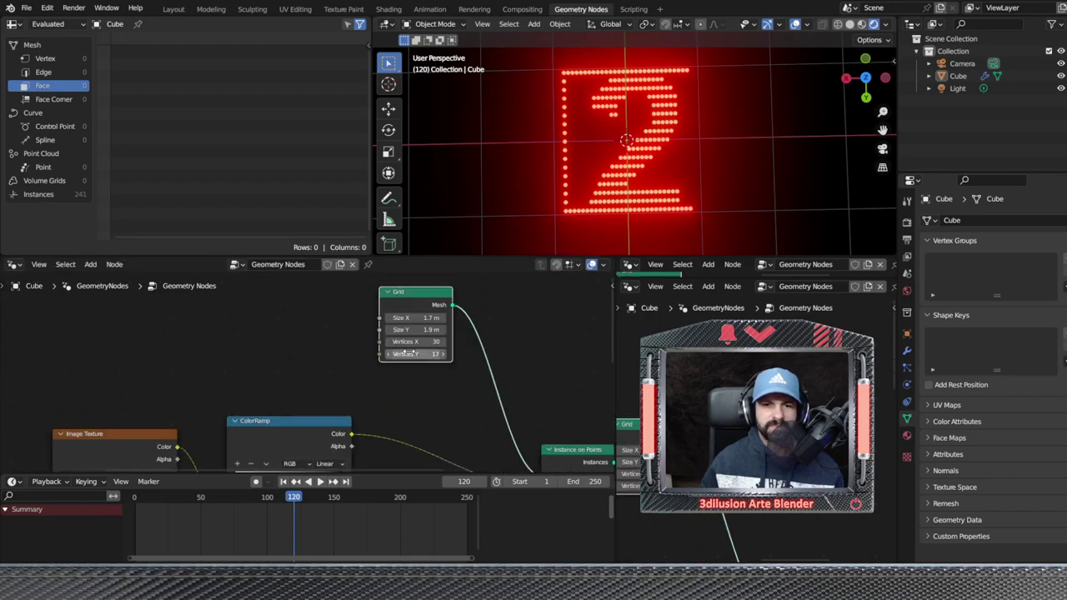
drag(409, 353, 391, 353)
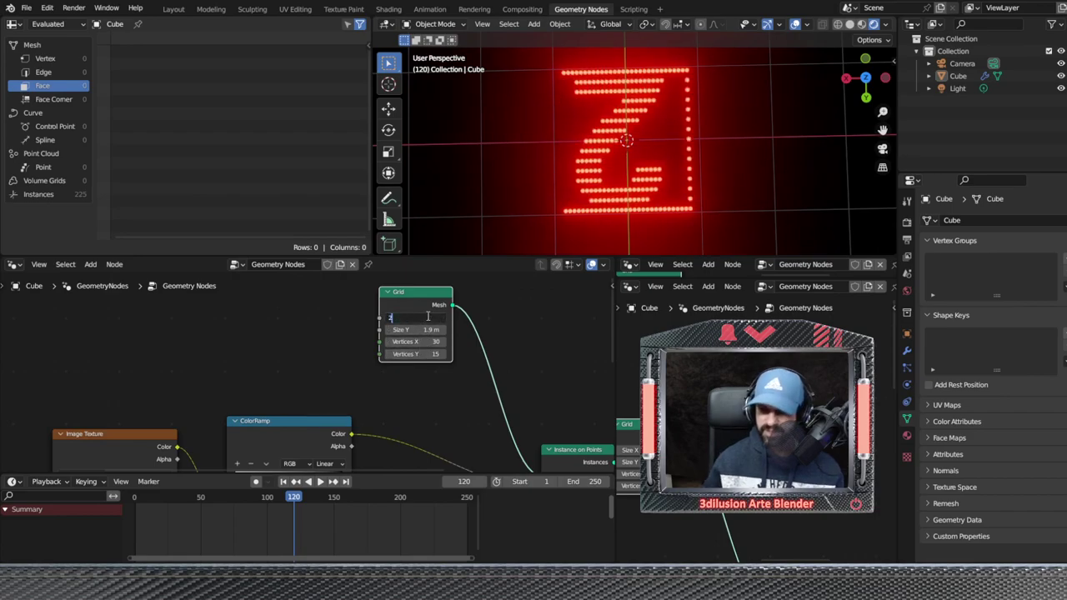
text(20)
key(Return)
click(429, 329)
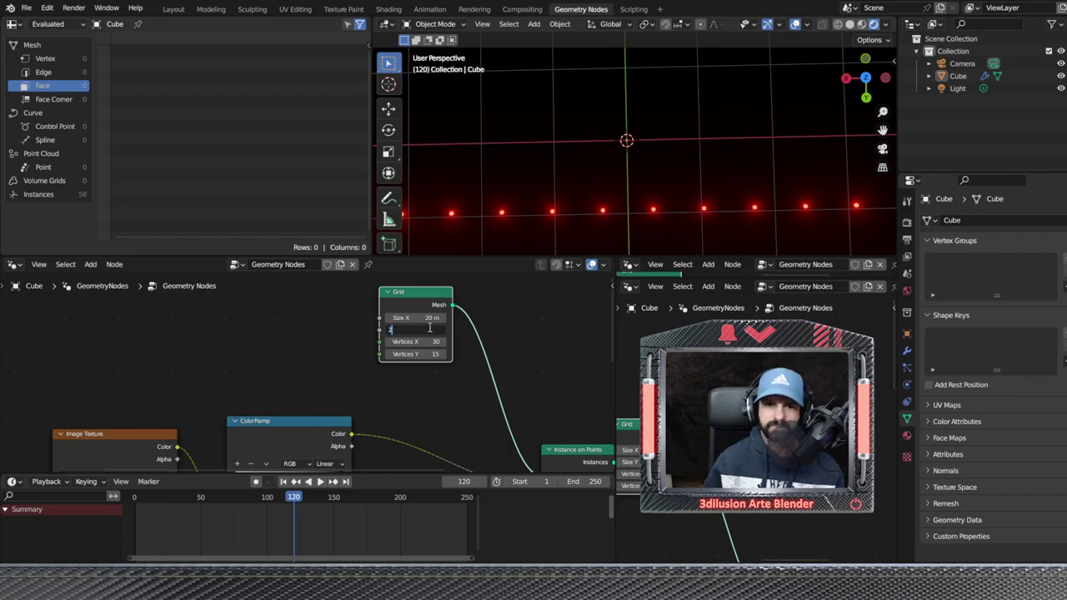
key(Return)
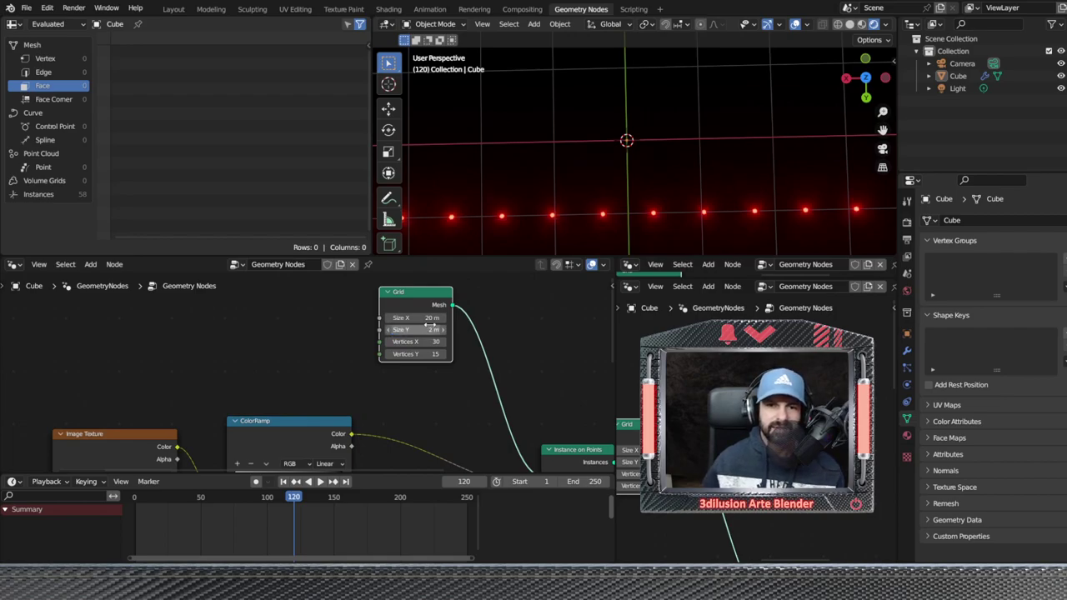
text(2)
key(Return)
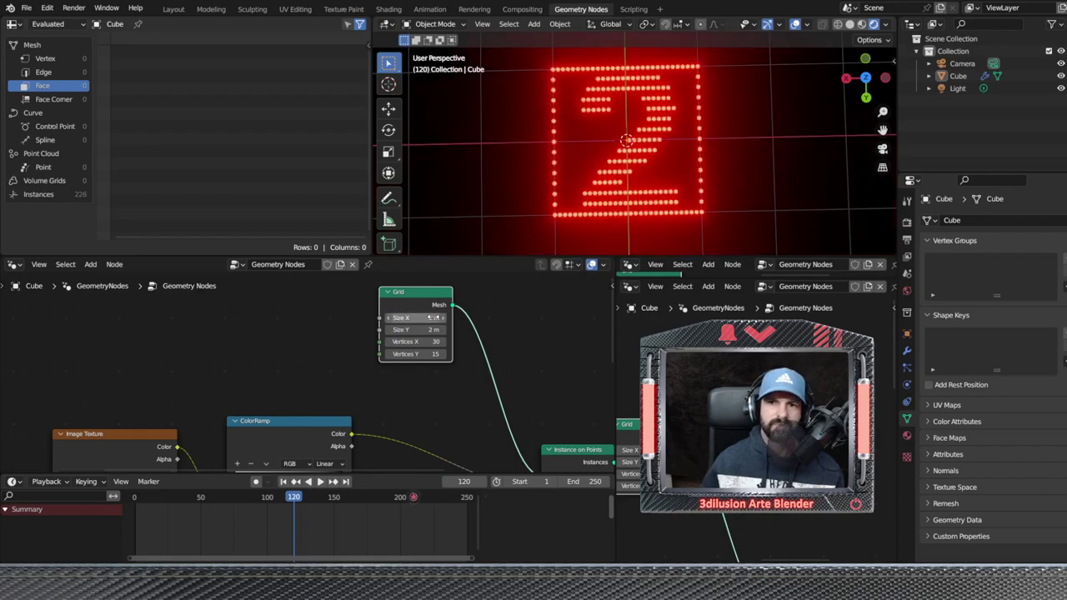
Preview the countdown on the resized grid, then set Grid vertices to 8 by 10
key(space)
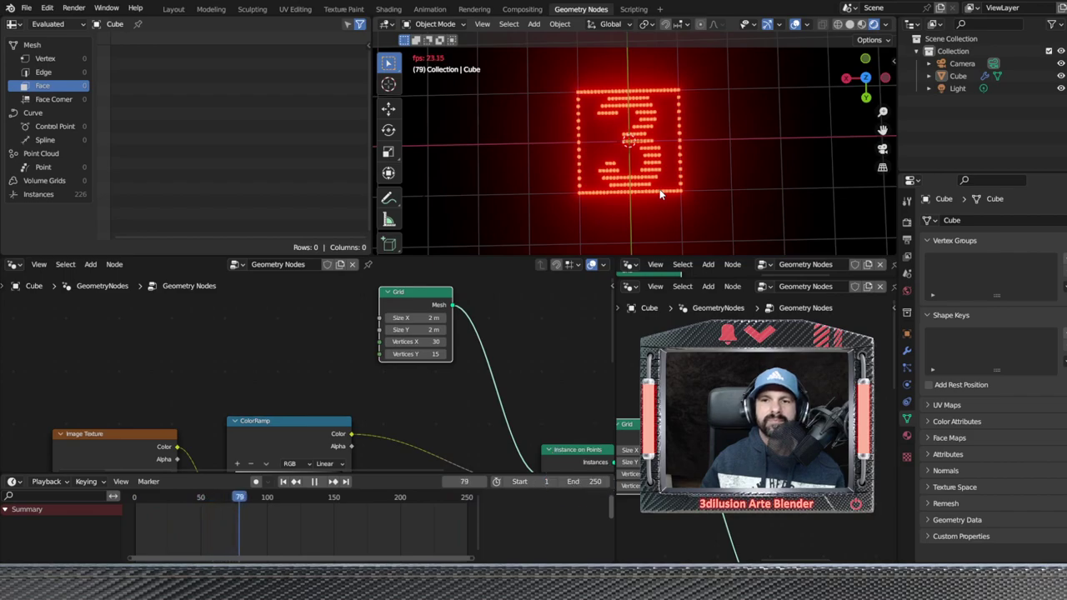
key(space)
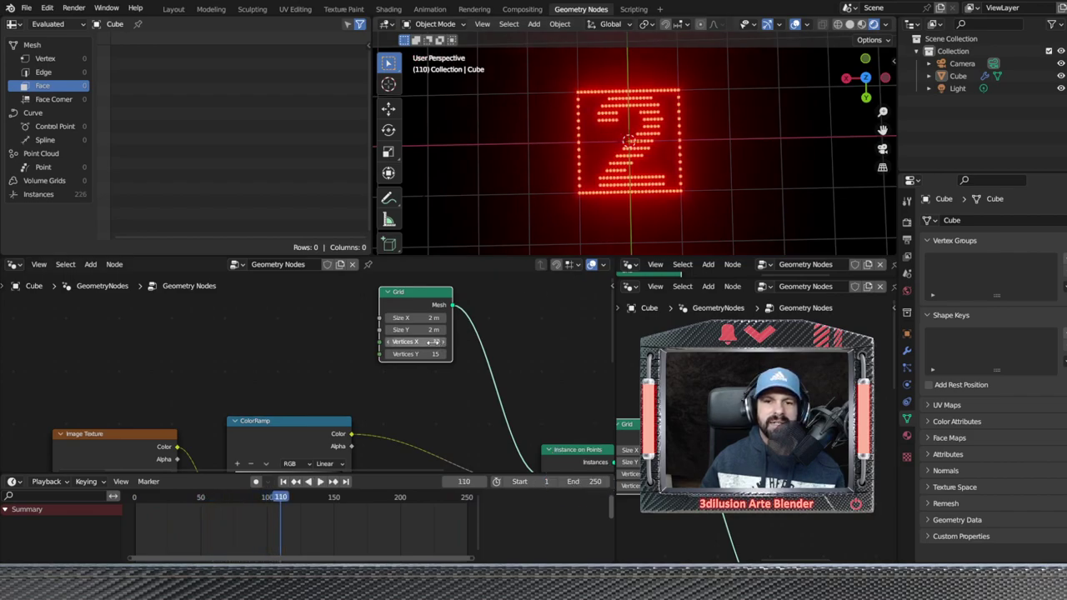
mouse_move(430, 342)
mouse_down()
mouse_move(500, 342)
mouse_move(416, 342)
mouse_up()
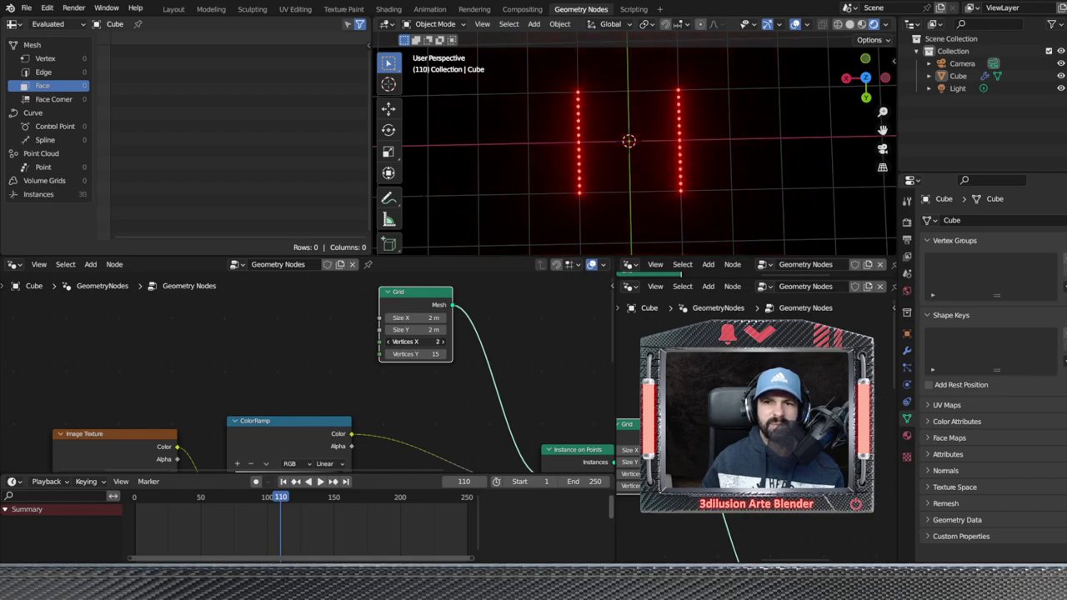
drag(417, 342, 392, 353)
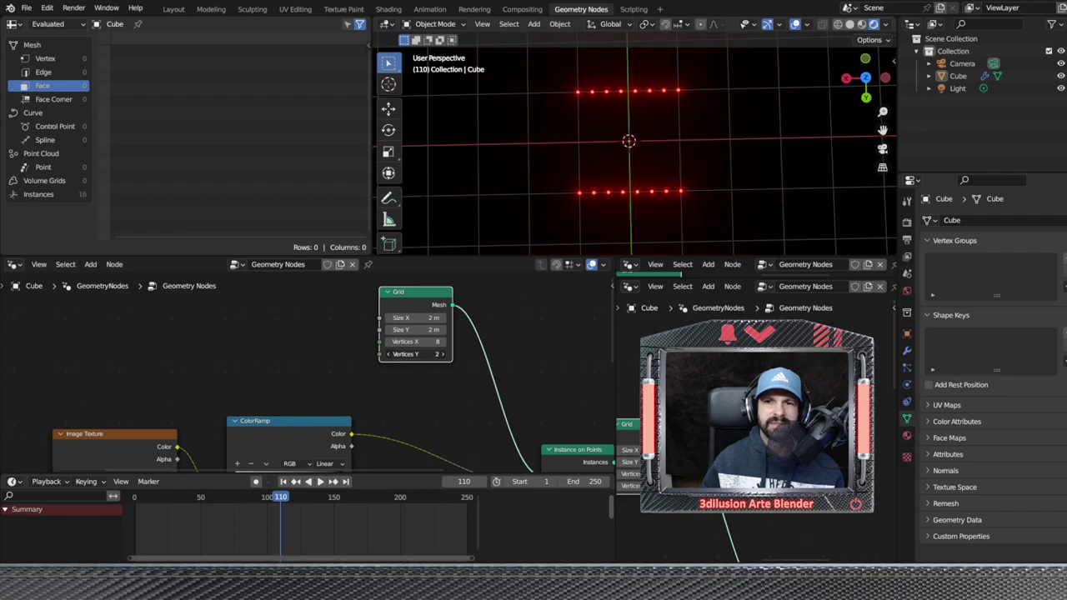
drag(391, 353, 416, 354)
Play the animation on the 8×10 dot grid and orbit to a tilted view
key(space)
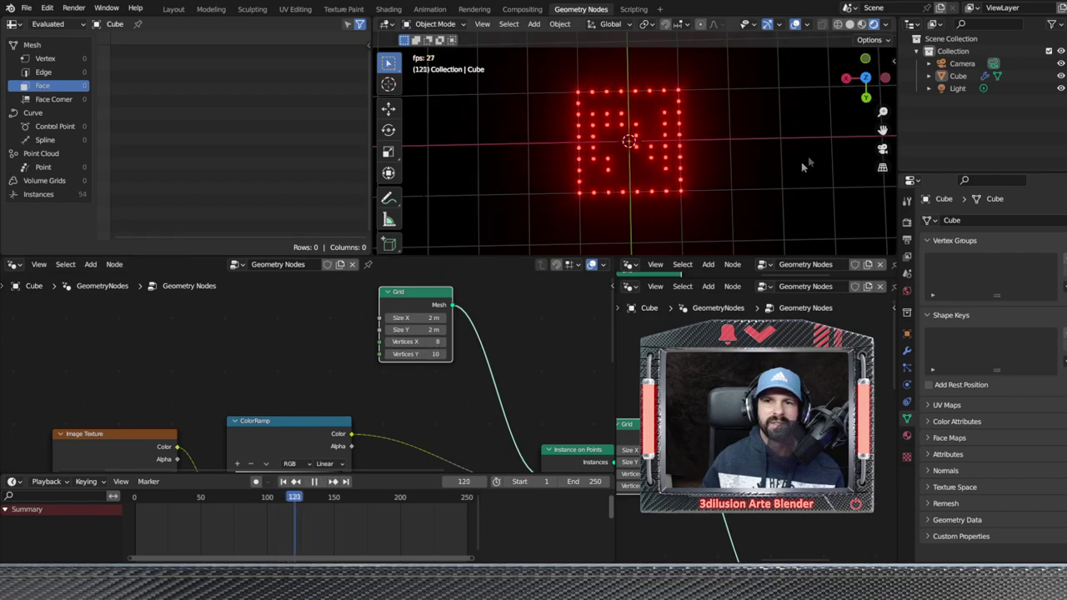
middle_drag(748, 186, 628, 193)
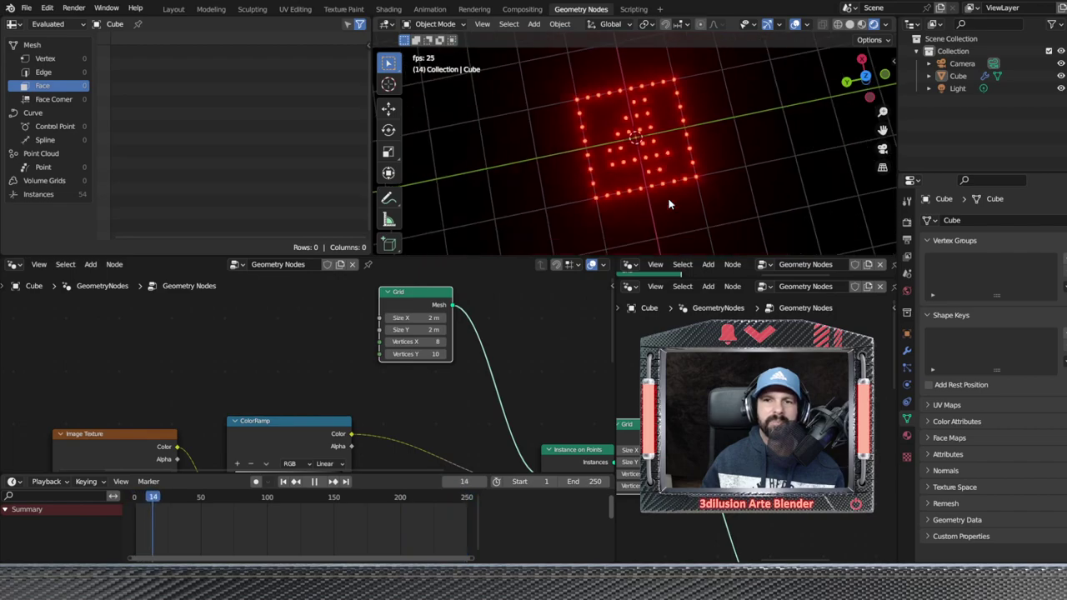
key(space)
scroll(558, 328, down, 1)
scroll(553, 328, down, 1)
scroll(517, 359, down, 1)
scroll(500, 367, down, 1)
scroll(477, 366, down, 1)
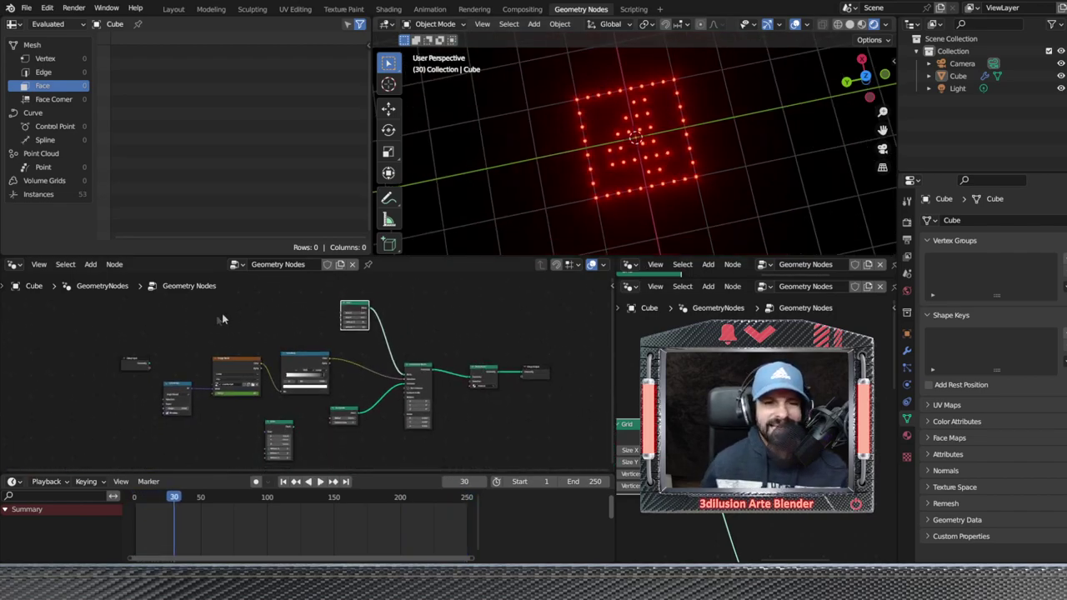